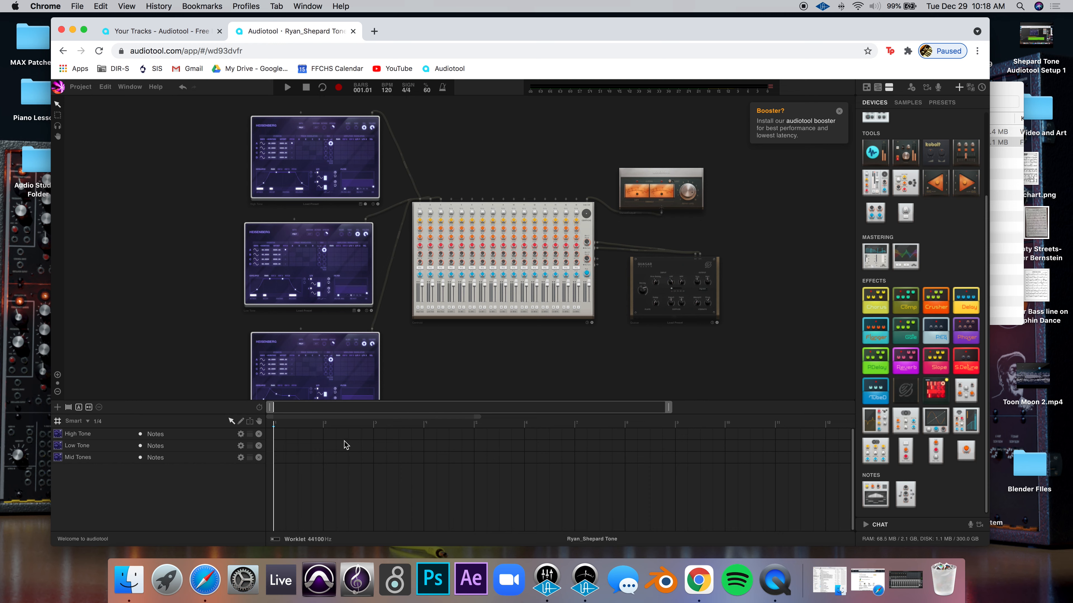
Create a one-bar note region at bar 1 in the High Tone track lane
double_click(280, 435)
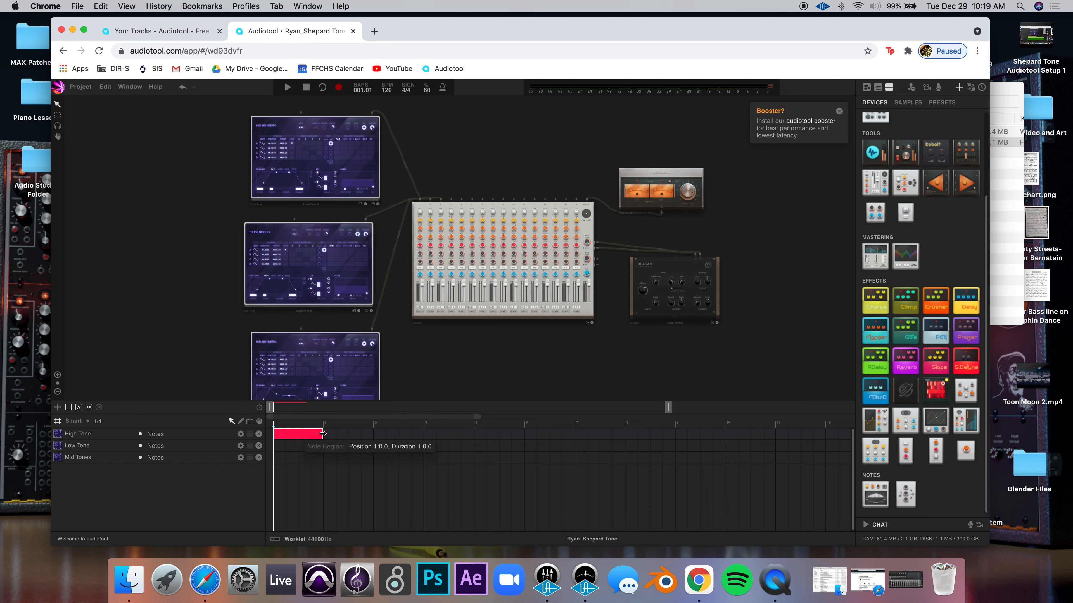
Stretch the High Tone region to eight bars, from bar 1 to bar 9, and enlarge the view
left_click_drag(330, 434, 685, 436)
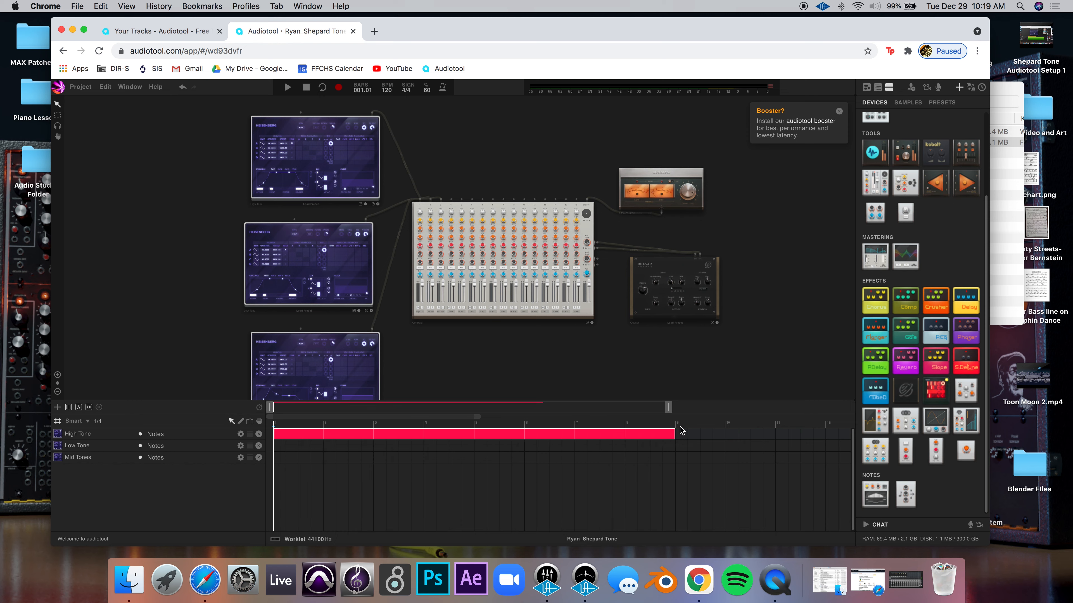
left_click_drag(669, 407, 560, 412)
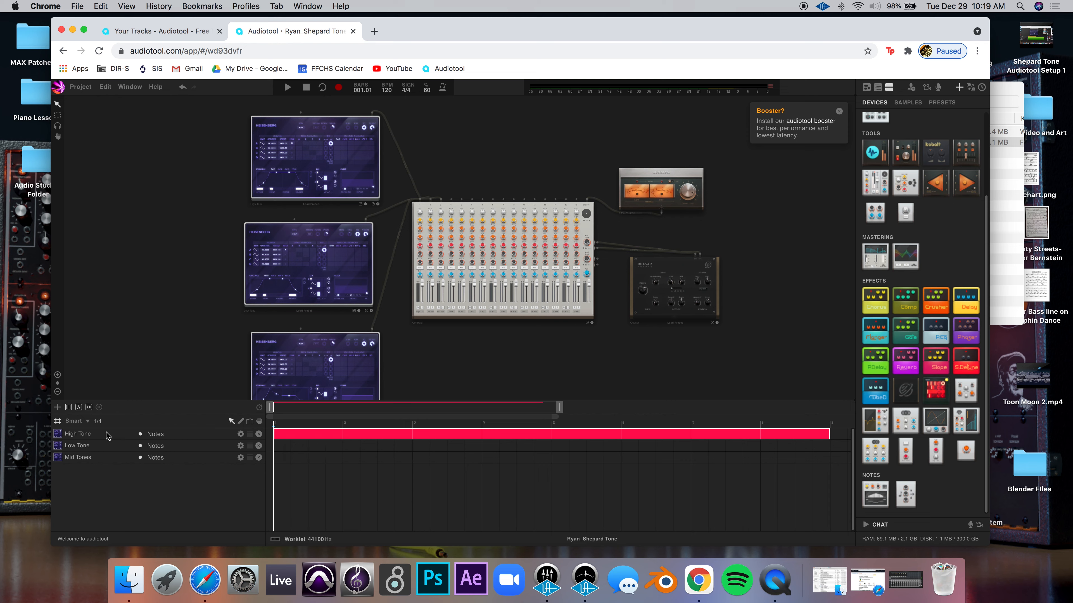
Set Smart snap to Bar and open the High Tone region in the piano roll
left_click(85, 424)
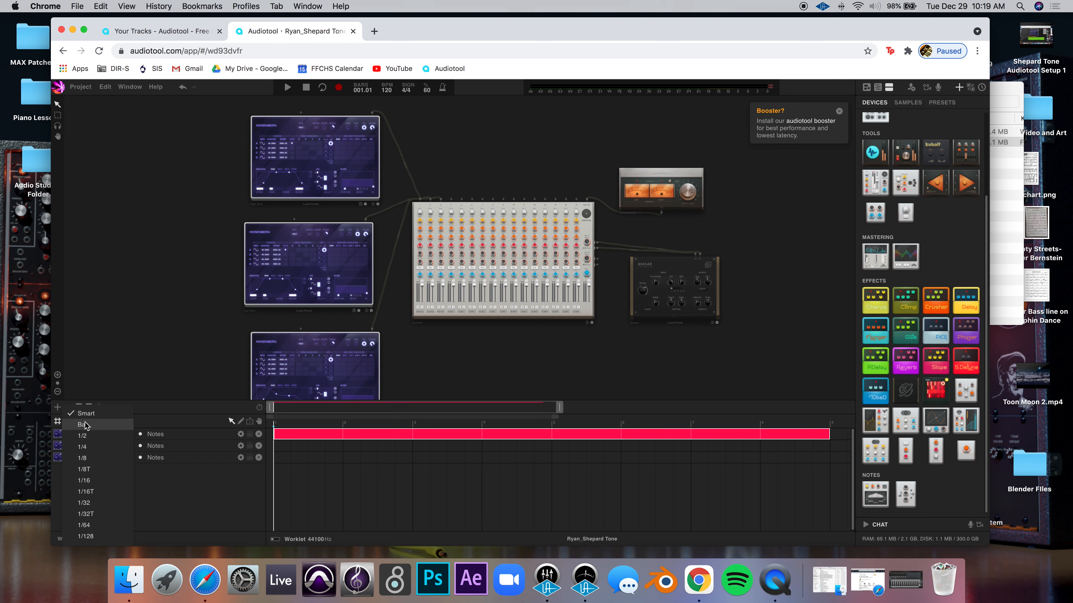
left_click(86, 425)
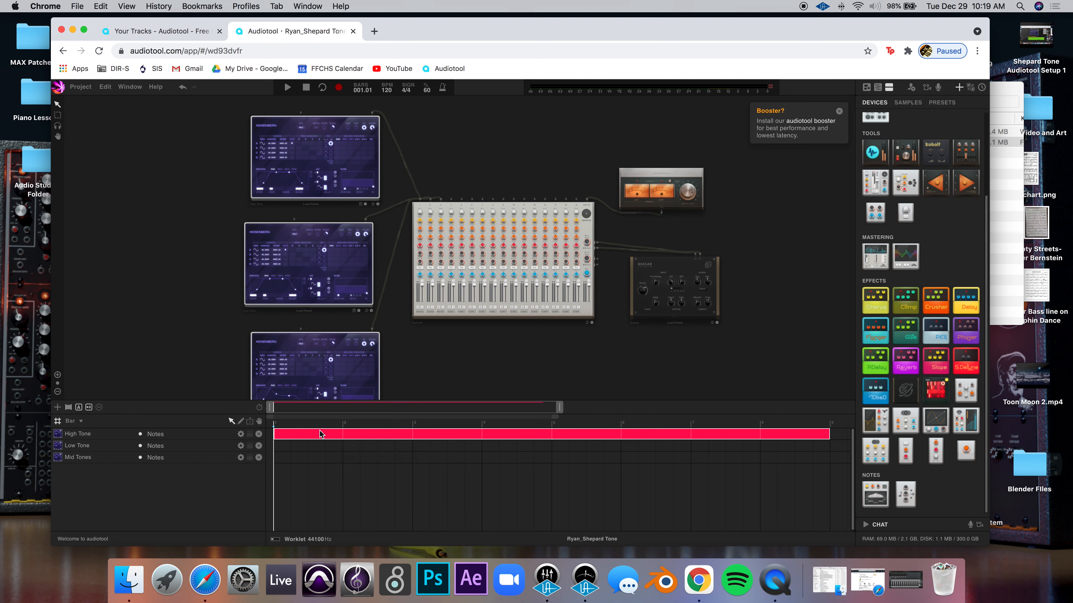
double_click(294, 437)
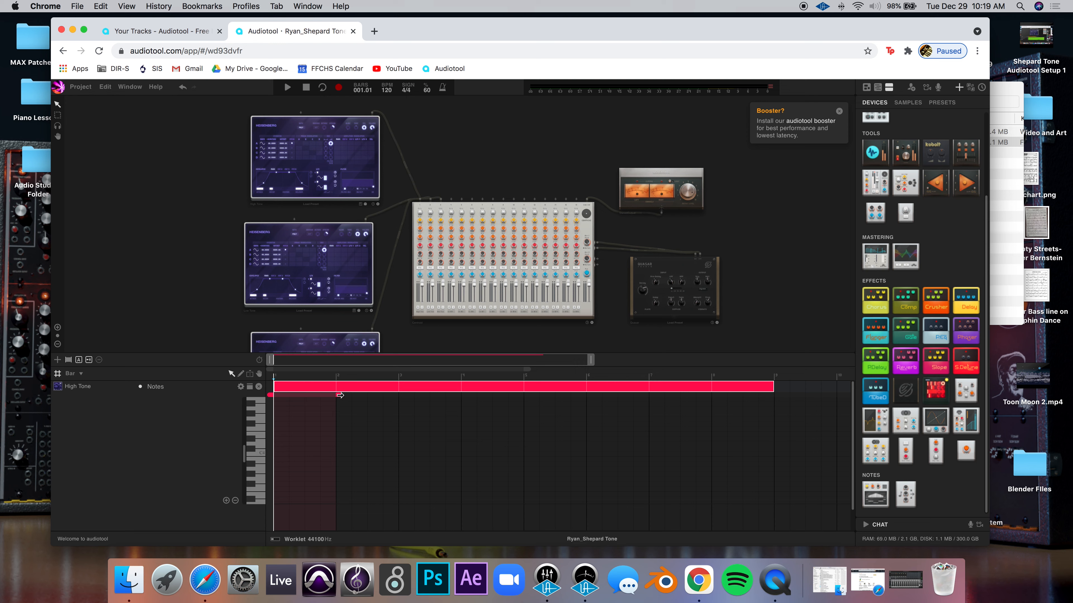
Extend the loop range to bar 9 and place a one-bar C8 note at bar 1
mouse_move(342, 395)
left_mouse_down()
mouse_move(786, 406)
mouse_move(760, 395)
left_mouse_up()
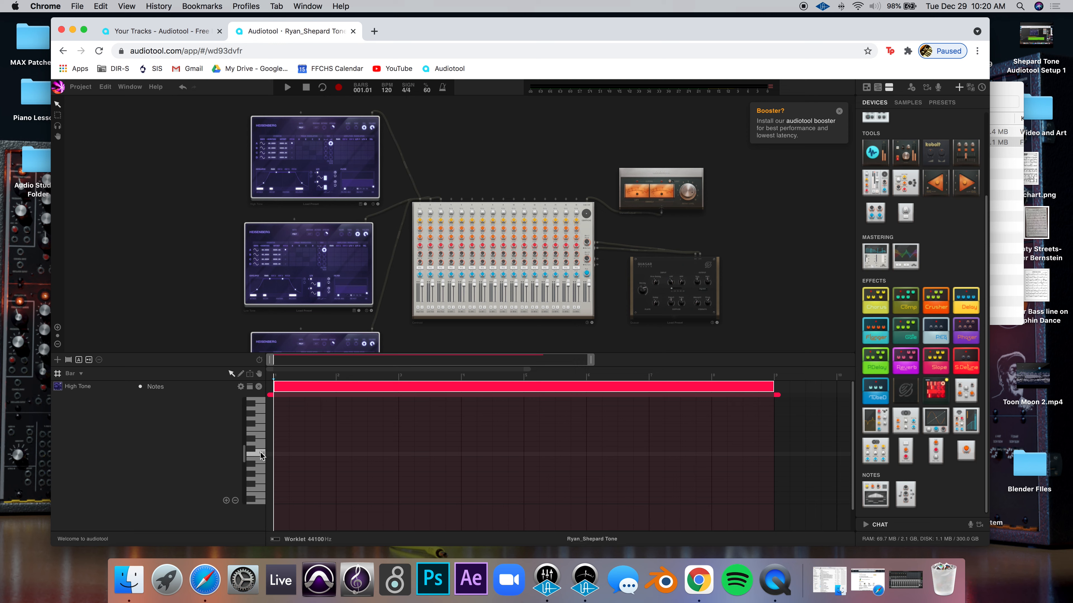
left_click_drag(244, 450, 244, 412)
left_click(262, 441)
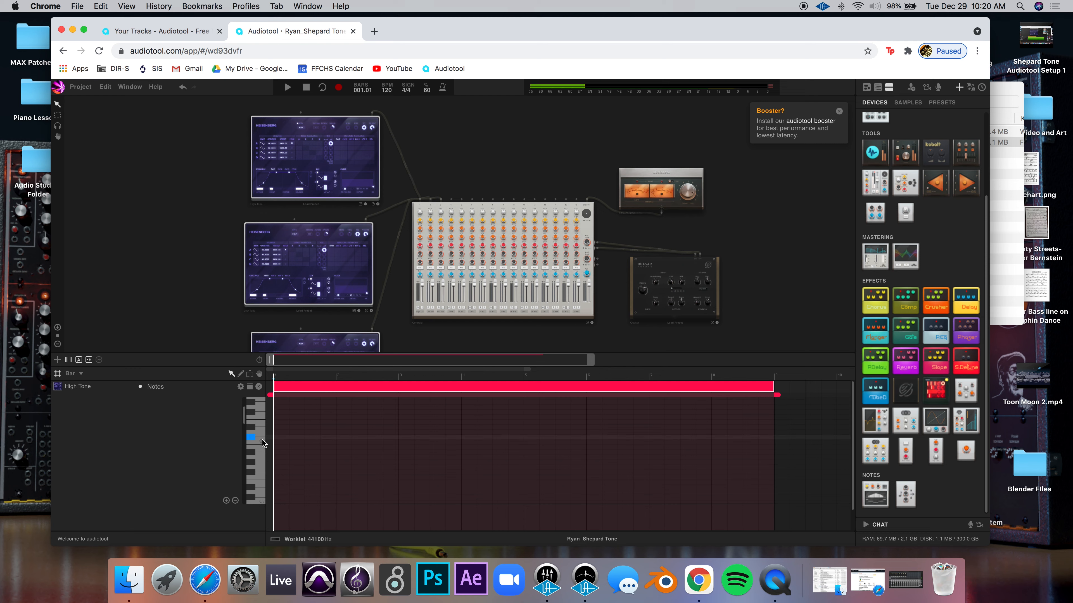
left_click(261, 442)
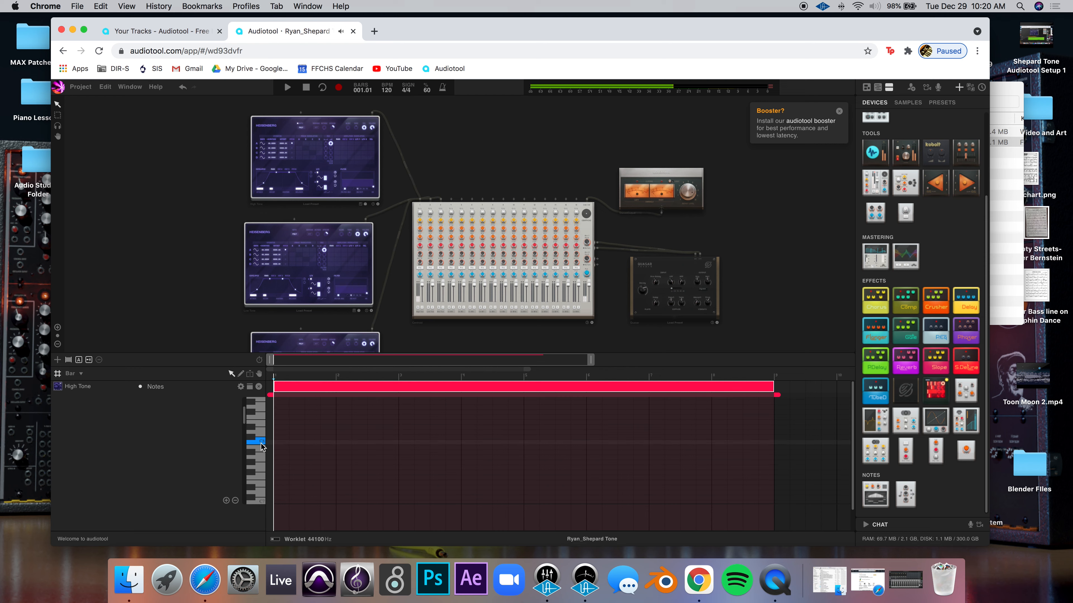
left_click(260, 444)
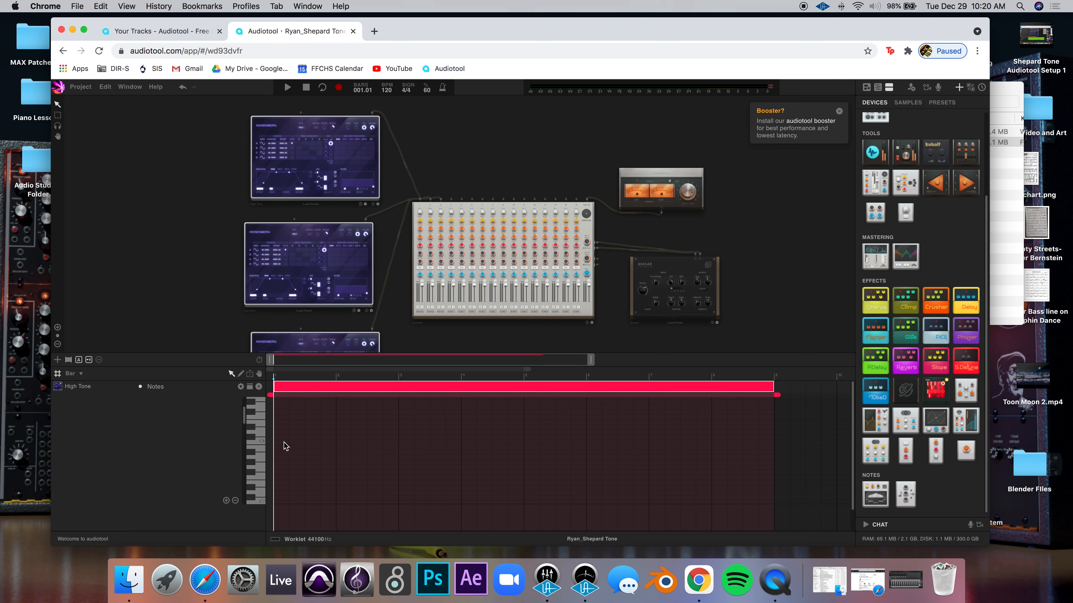
left_click(282, 442)
left_click(261, 442)
scroll(186, 229, "up", 10)
left_click_drag(294, 155, 167, 362)
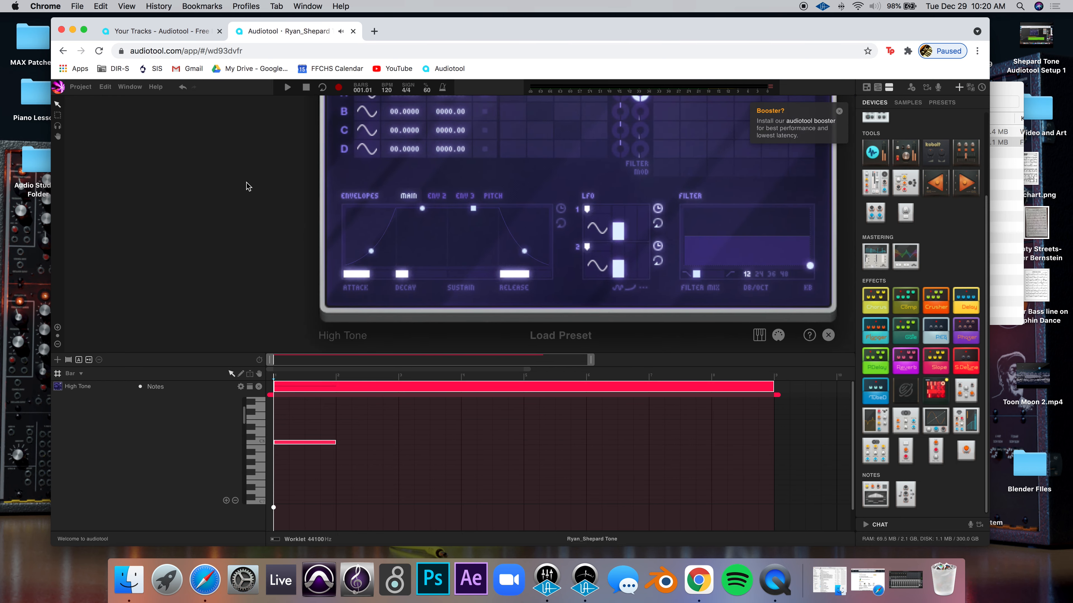
scroll(248, 184, "up", 3)
scroll(248, 184, "right", 4)
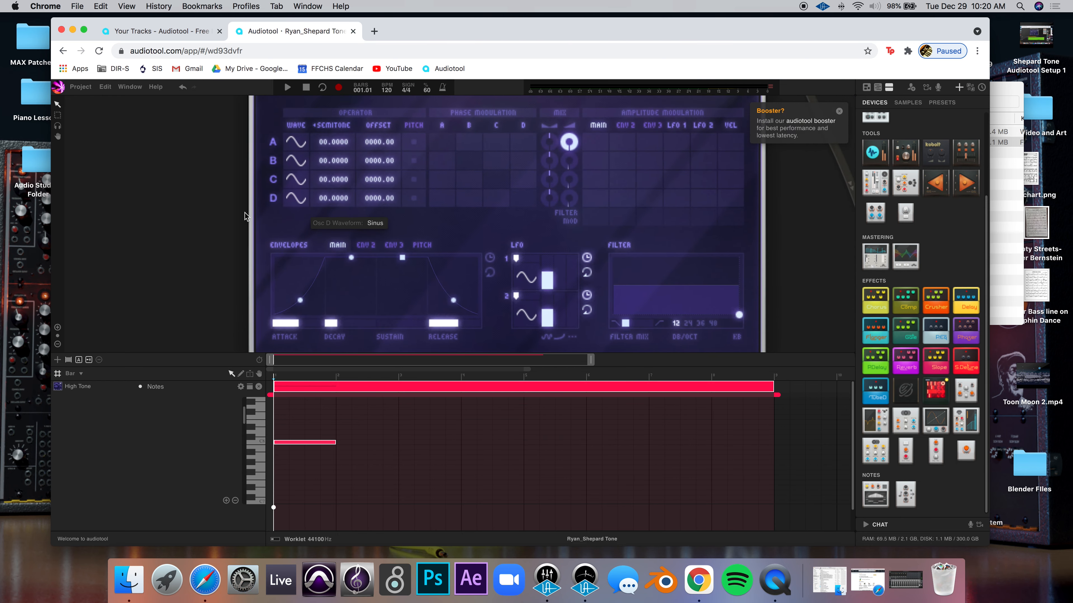
scroll(211, 240, "down", 10)
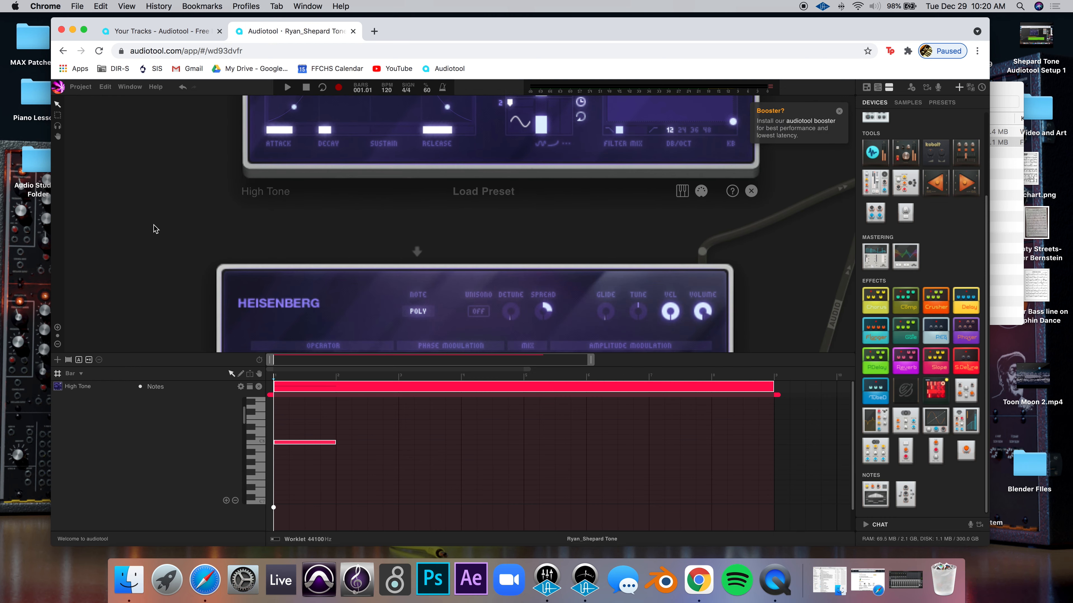
scroll(155, 228, "down", 8)
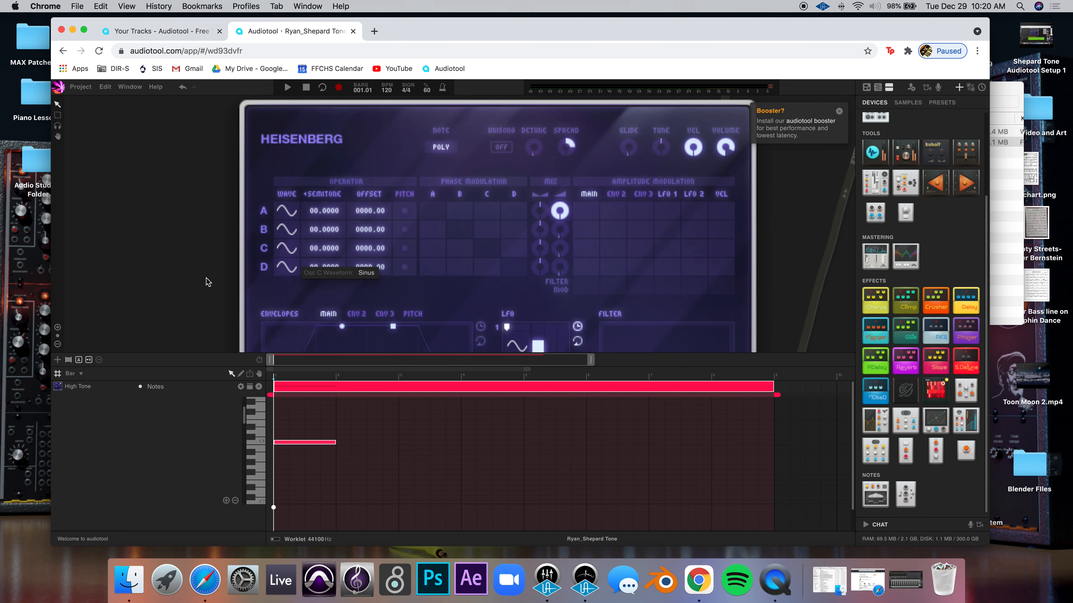
scroll(207, 282, "down", 7)
scroll(187, 242, "up", 11)
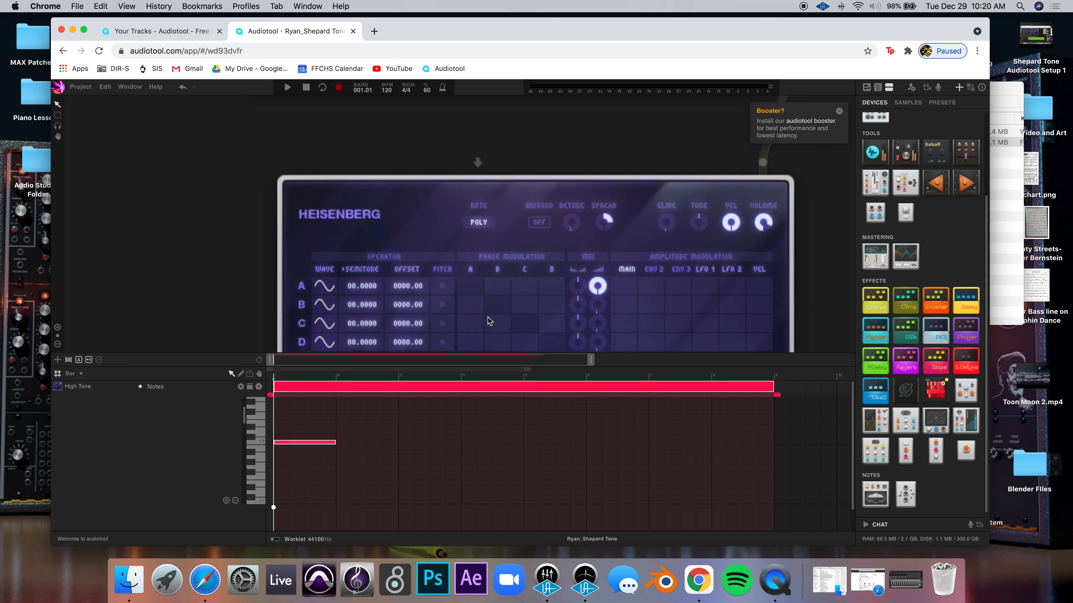
scroll(201, 283, "down", 6)
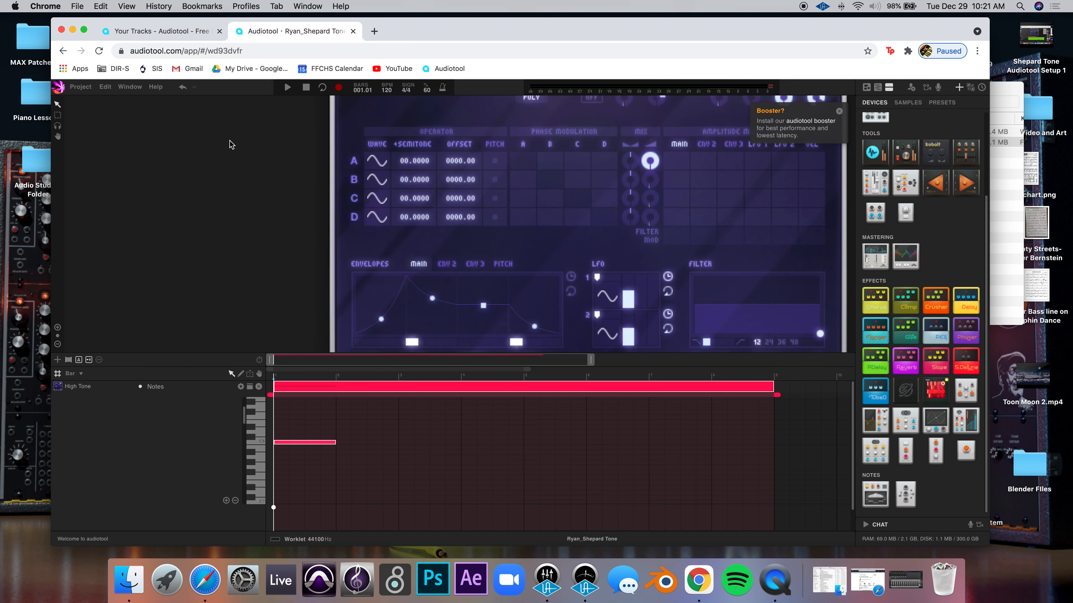
scroll(235, 175, "up", 3)
scroll(229, 185, "down", 2)
left_click_drag(217, 131, 179, 351)
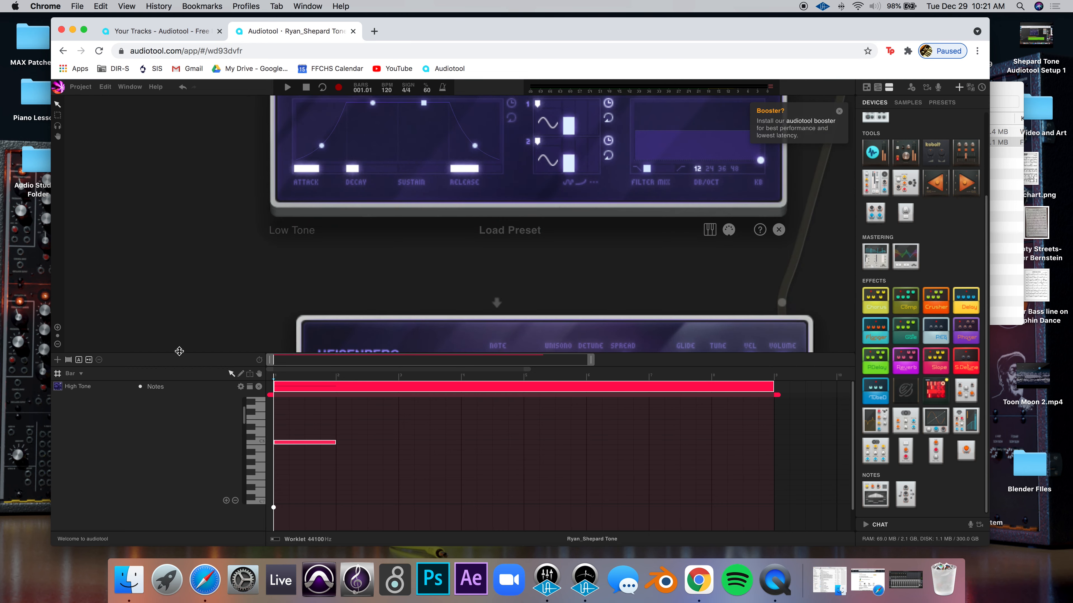
scroll(196, 182, "down", 8)
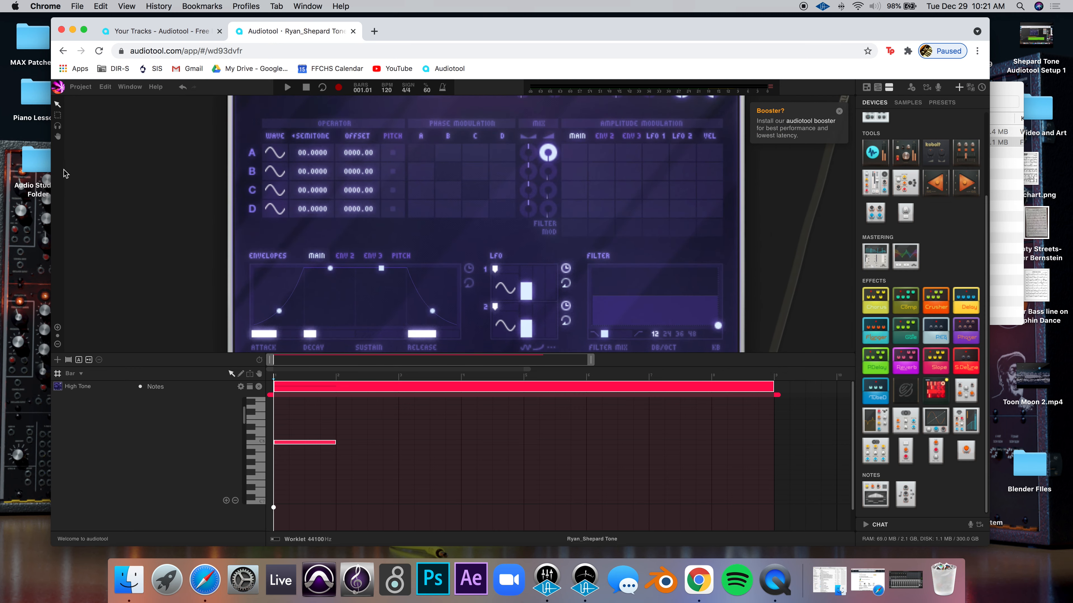
scroll(64, 173, "down", 8)
scroll(205, 190, "up", 2)
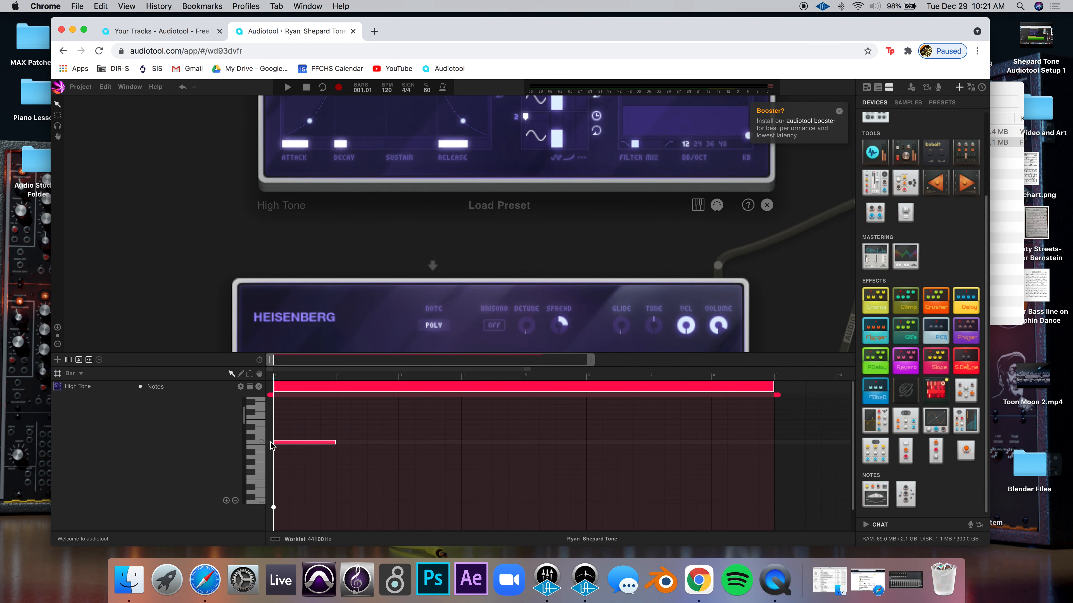
left_click(261, 442)
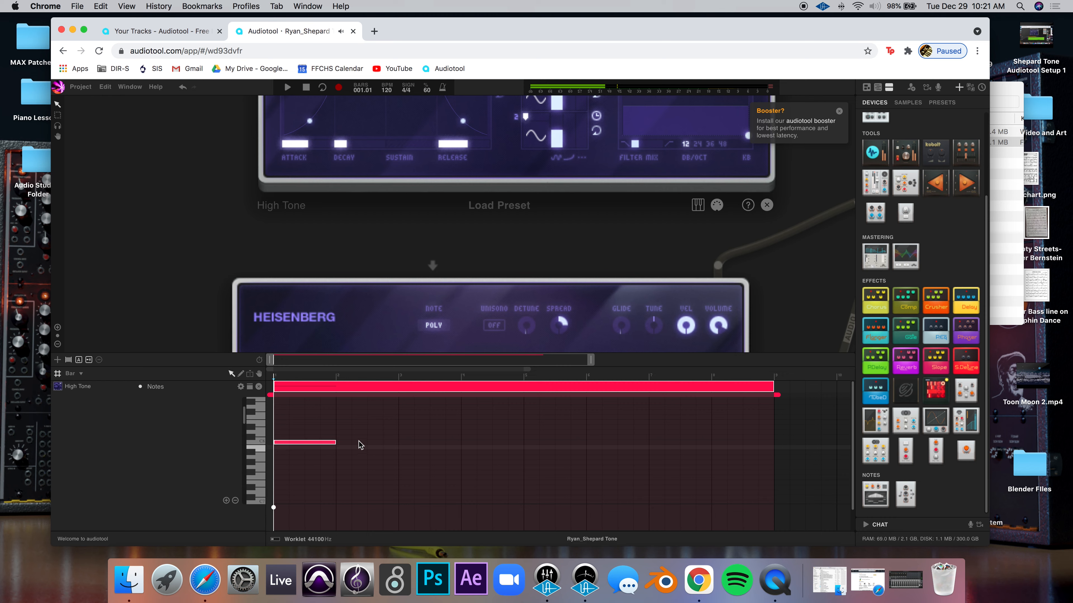
scroll(145, 195, "up", 5)
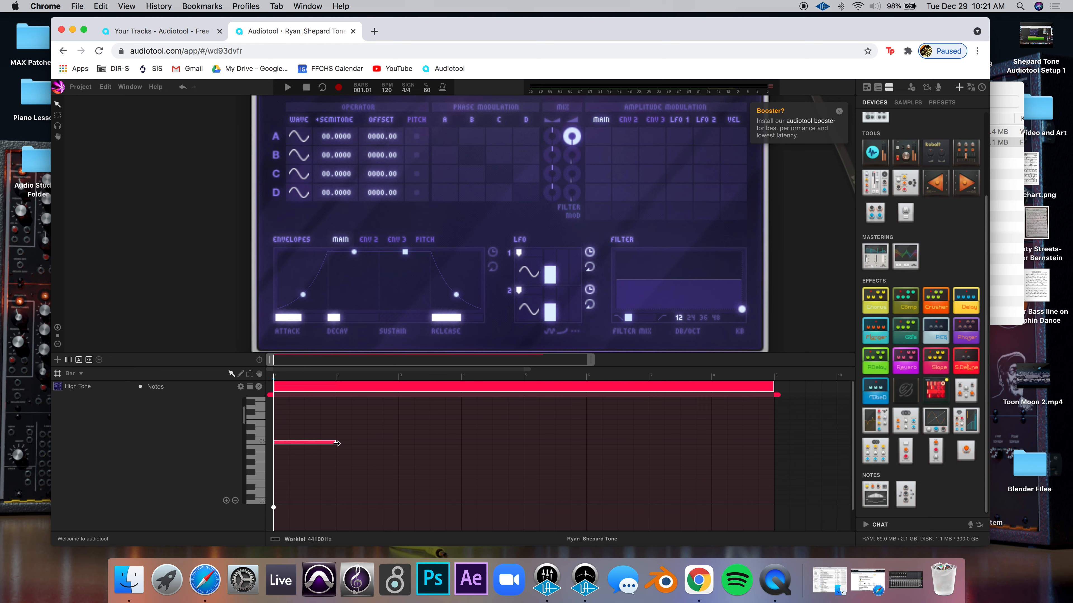
Stretch the C8 note to bar 9, return to the track timeline, and play the project
left_click_drag(338, 442, 773, 442)
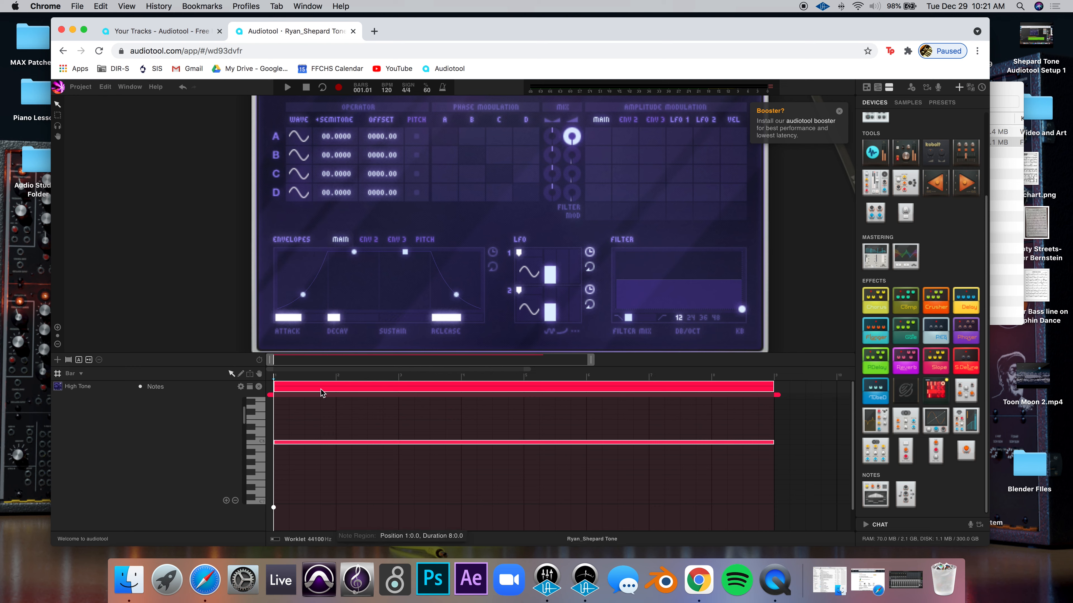
double_click(306, 389)
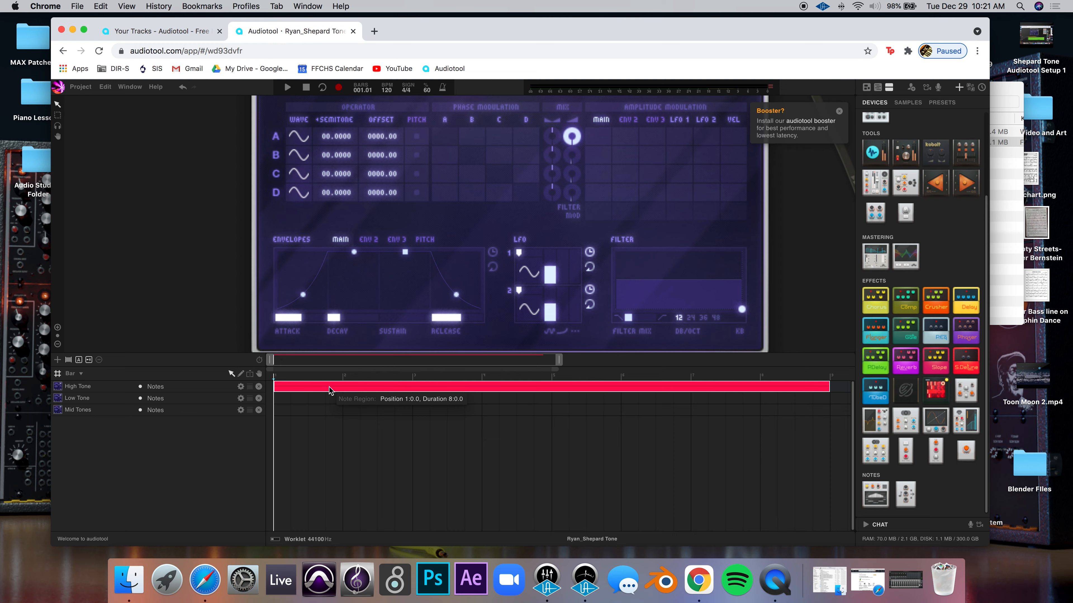
key("space")
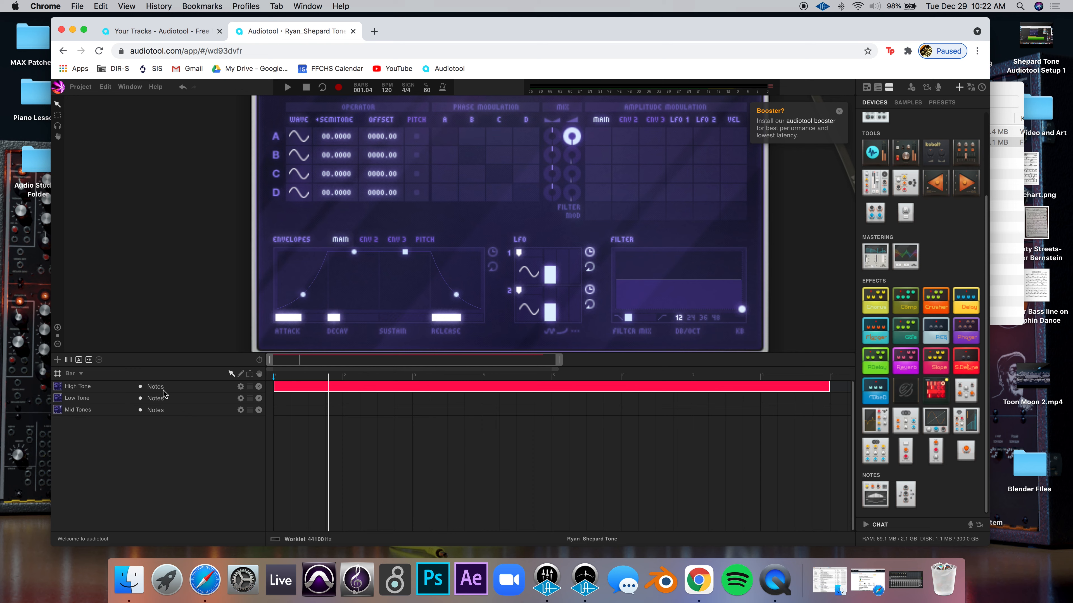
Add a Tune automation lane to High Tone via Automate > Master > Tune
right_click(189, 389)
mouse_move(218, 407)
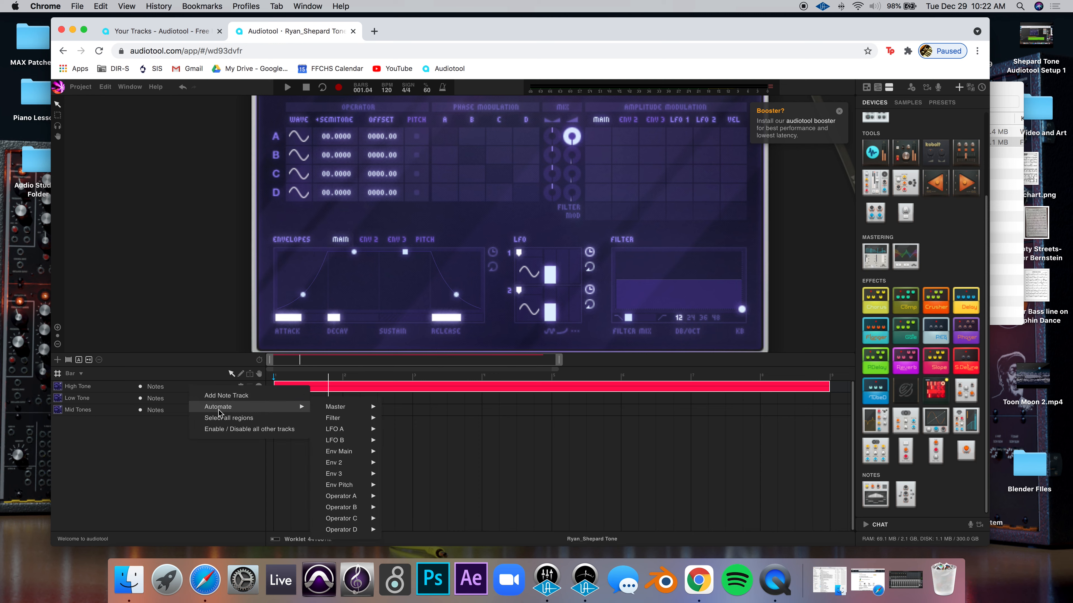
mouse_move(345, 410)
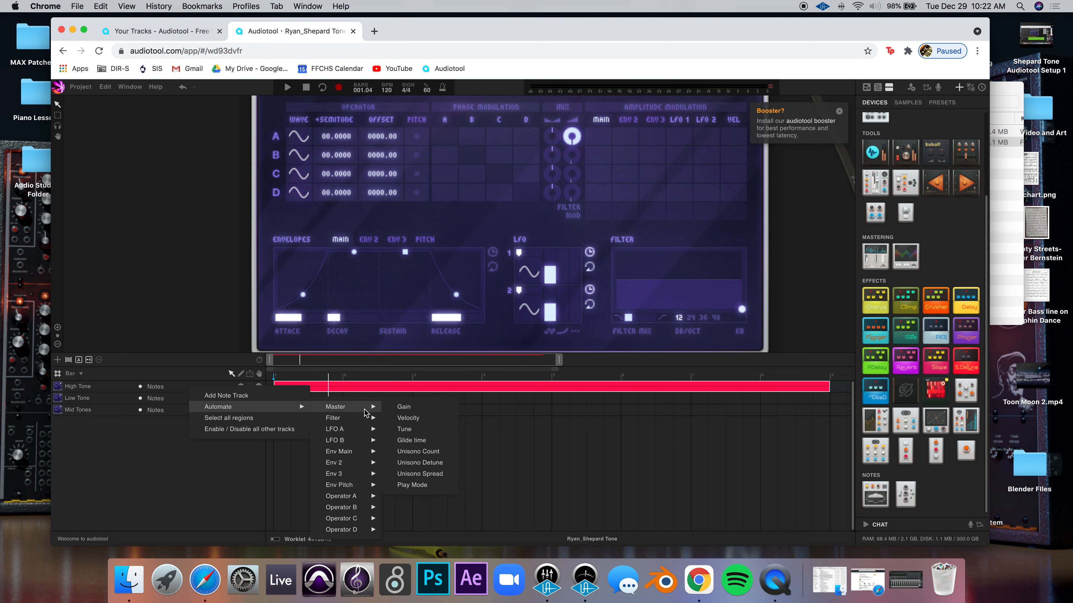
left_click(417, 430)
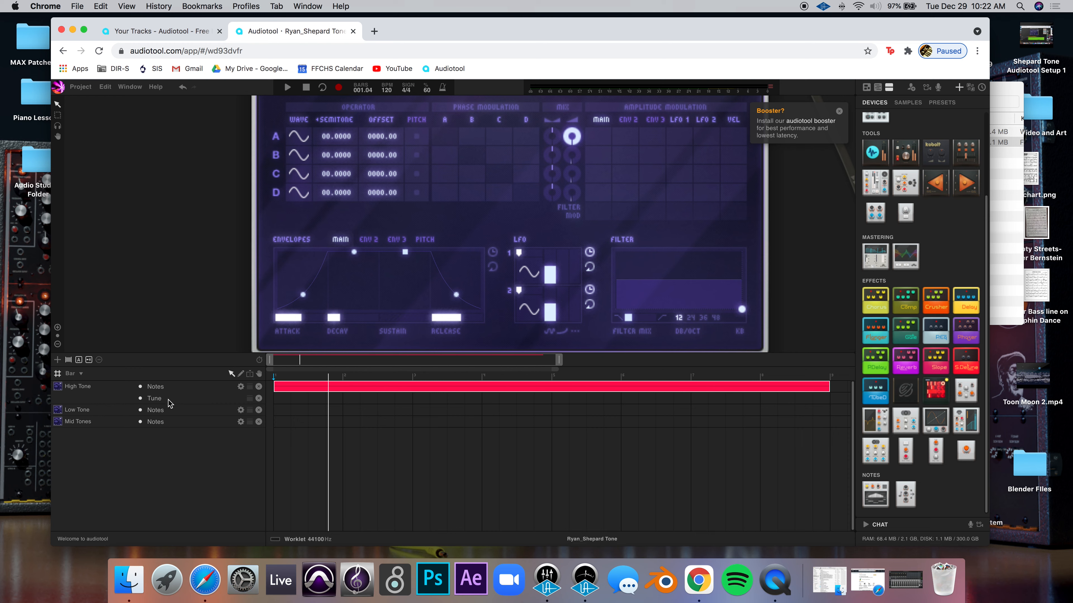
left_click(174, 387)
Add a Tune automation region stretched to eight bars and expand its envelope editor
double_click(283, 398)
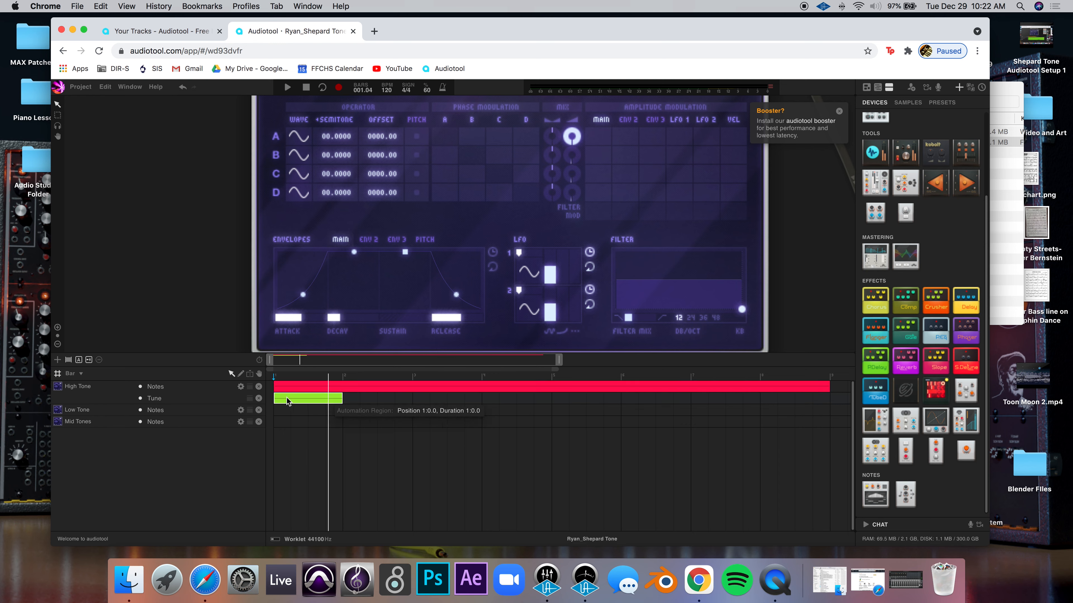
left_click_drag(343, 398, 821, 404)
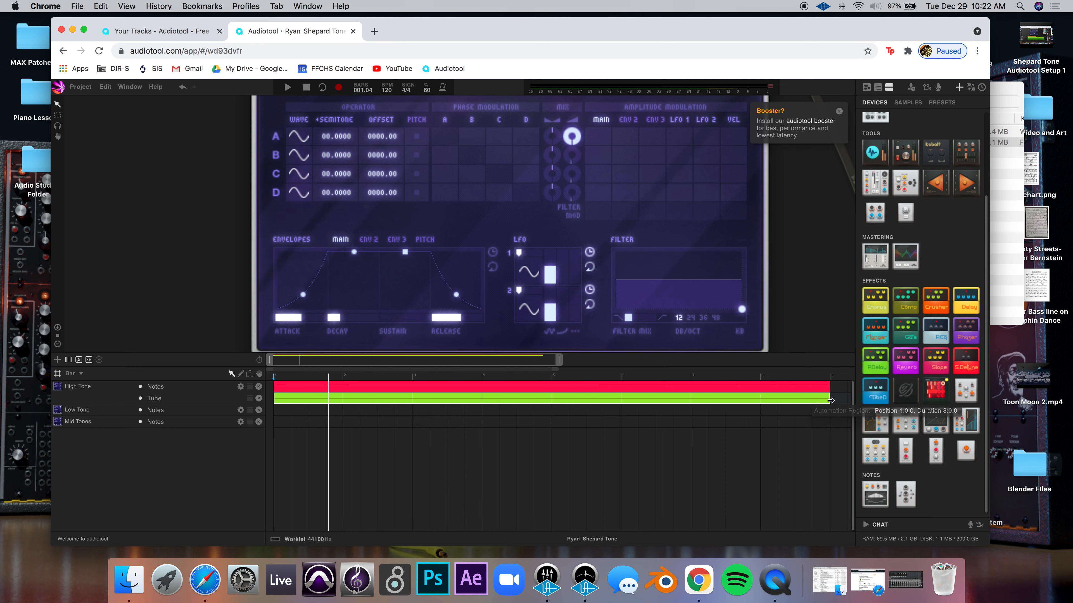
double_click(289, 399)
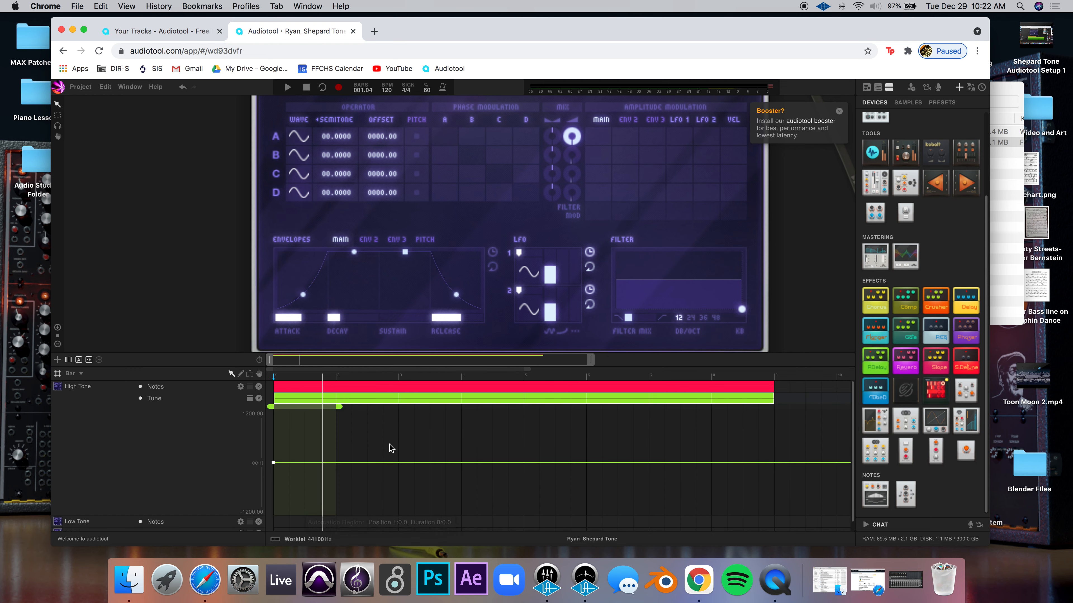
left_click_drag(342, 408, 767, 418)
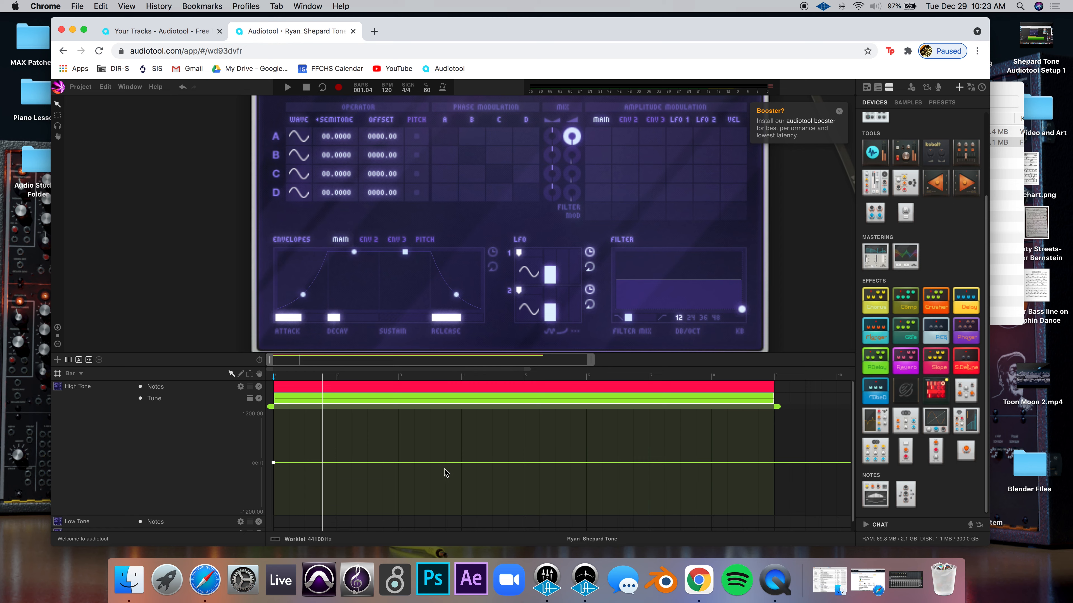
Ramp the Tune envelope from 0 cents up to about +1200 cents at bar 9, then play it
double_click(776, 462)
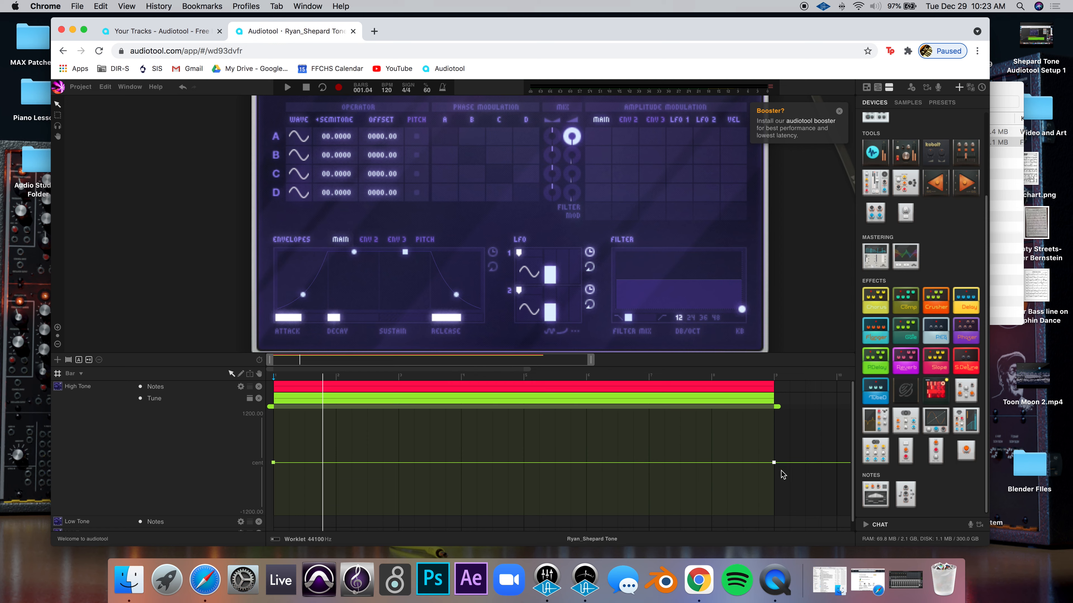
left_click_drag(774, 462, 774, 413)
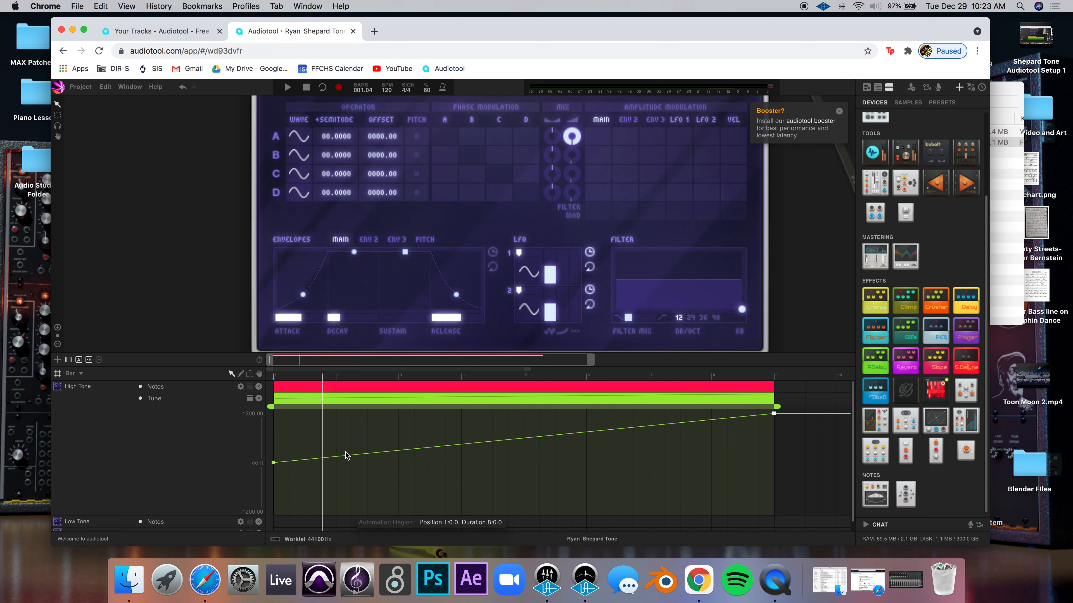
key("space")
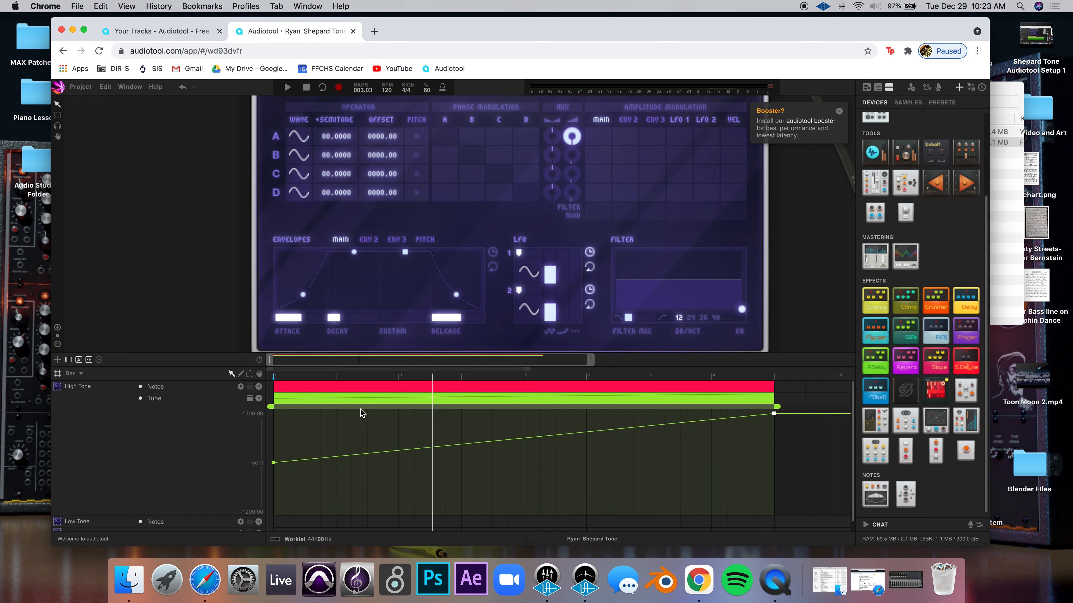
Collapse the Tune envelope editor and bring up the High Tone track's options menu
left_click(356, 402)
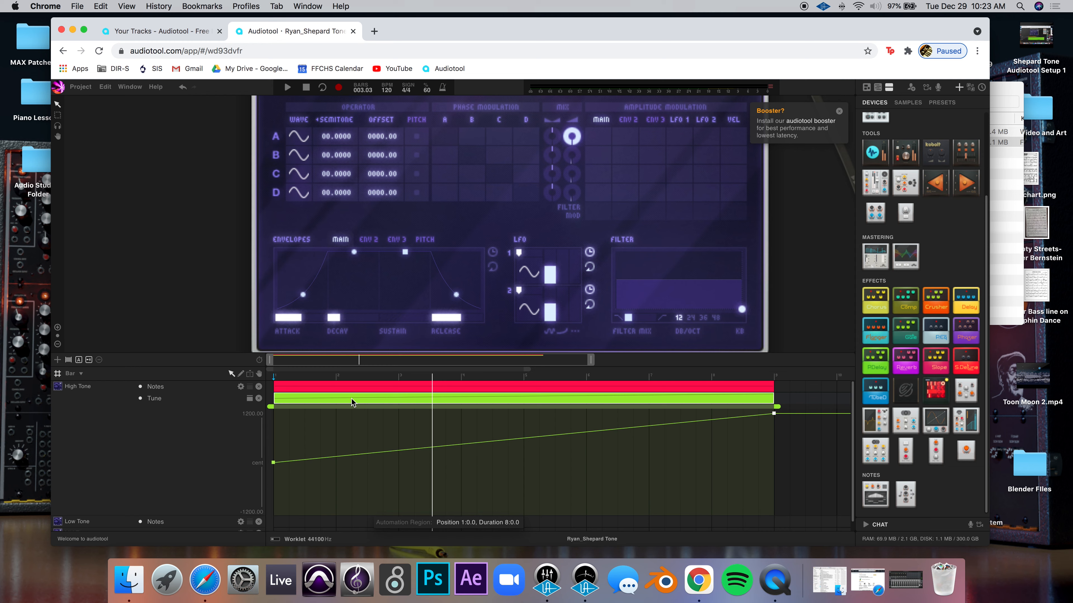
double_click(351, 399)
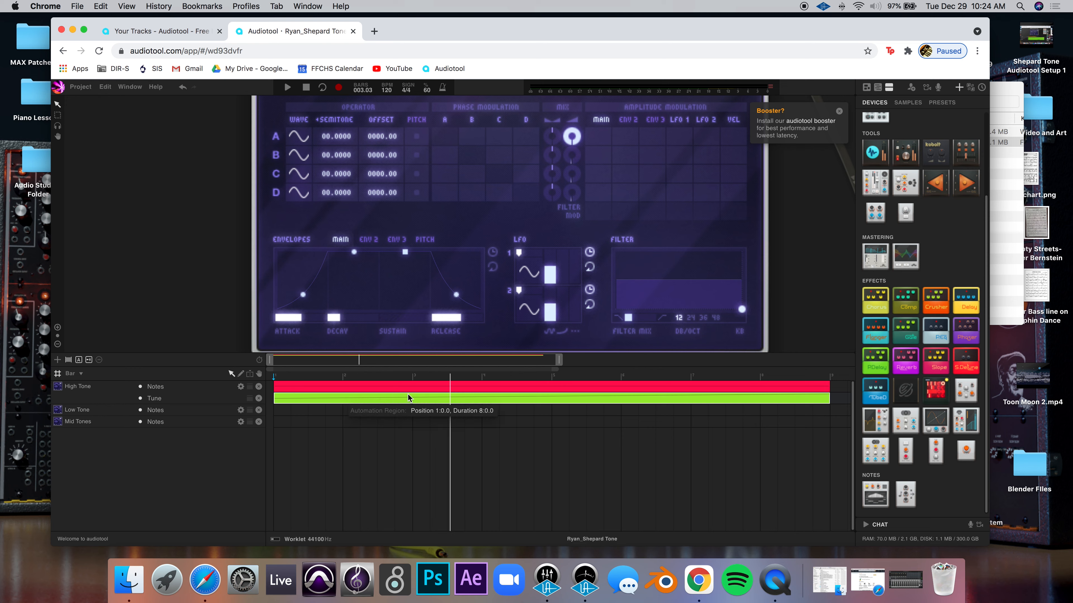
right_click(179, 389)
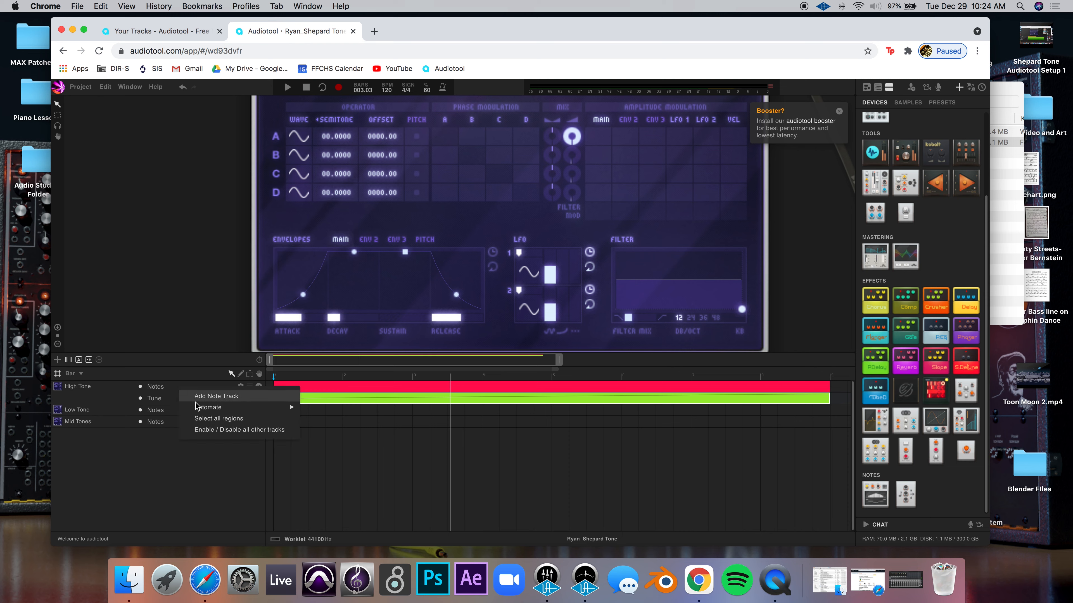
Add a Gain automation lane to High Tone with an eight-bar region, and expand its editor
mouse_move(254, 407)
mouse_move(320, 407)
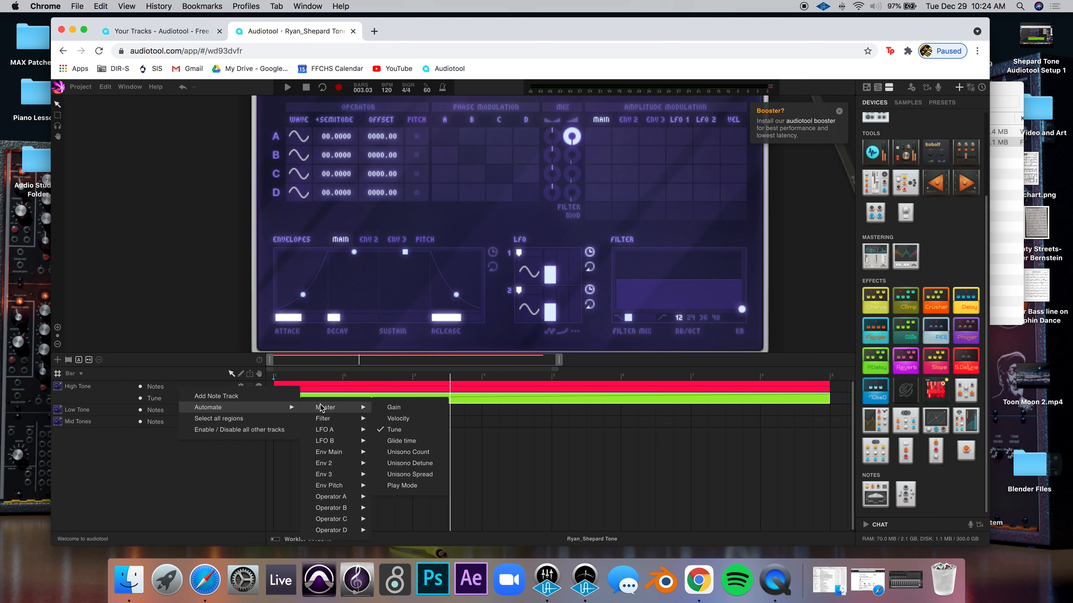
left_click(393, 407)
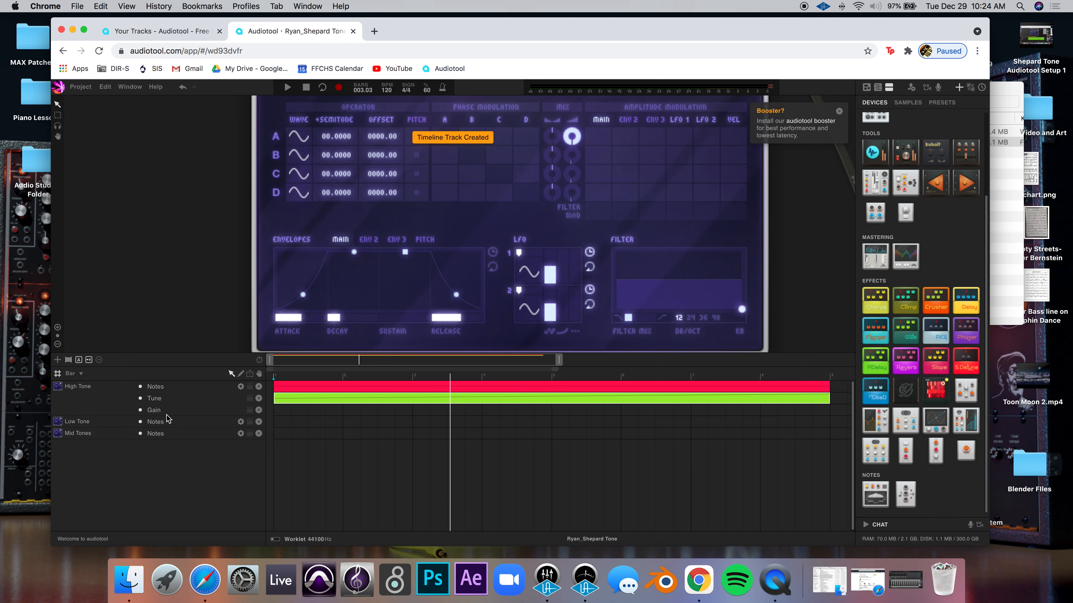
double_click(289, 413)
left_click_drag(342, 412, 828, 413)
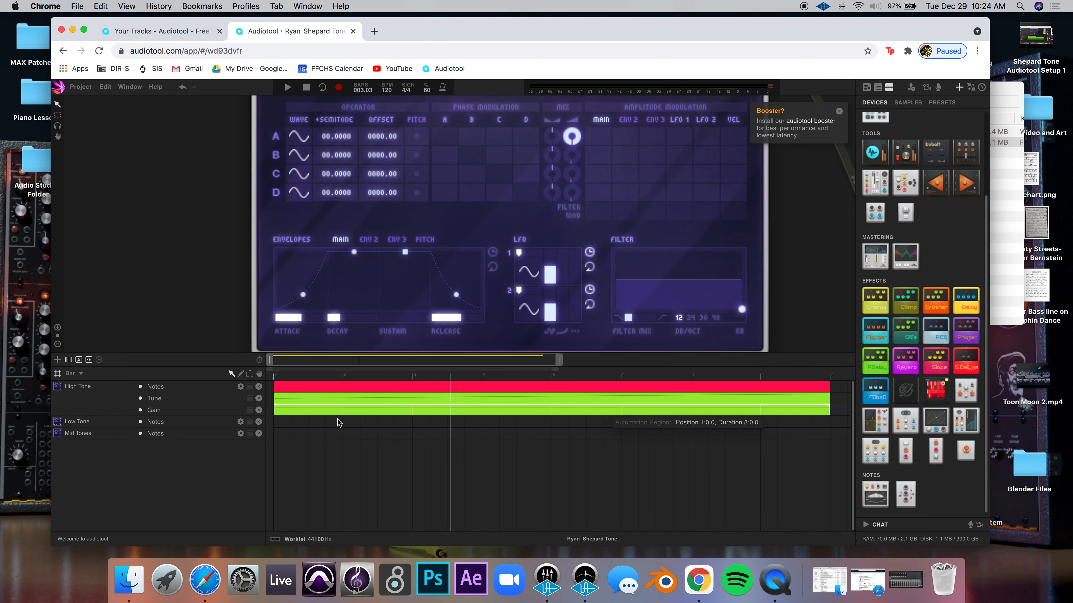
double_click(336, 410)
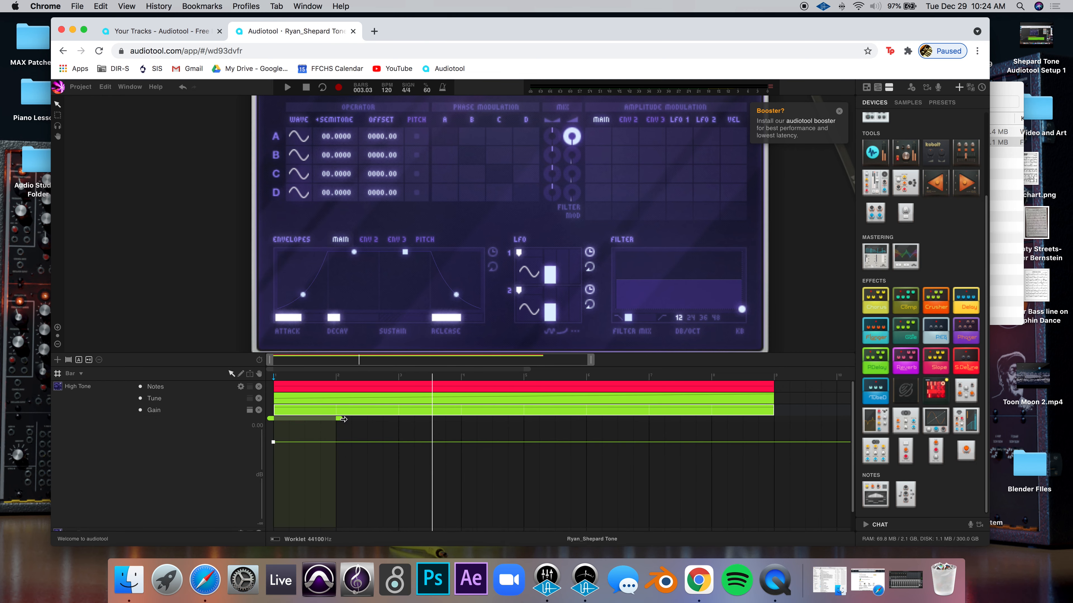
left_click_drag(343, 420, 770, 445)
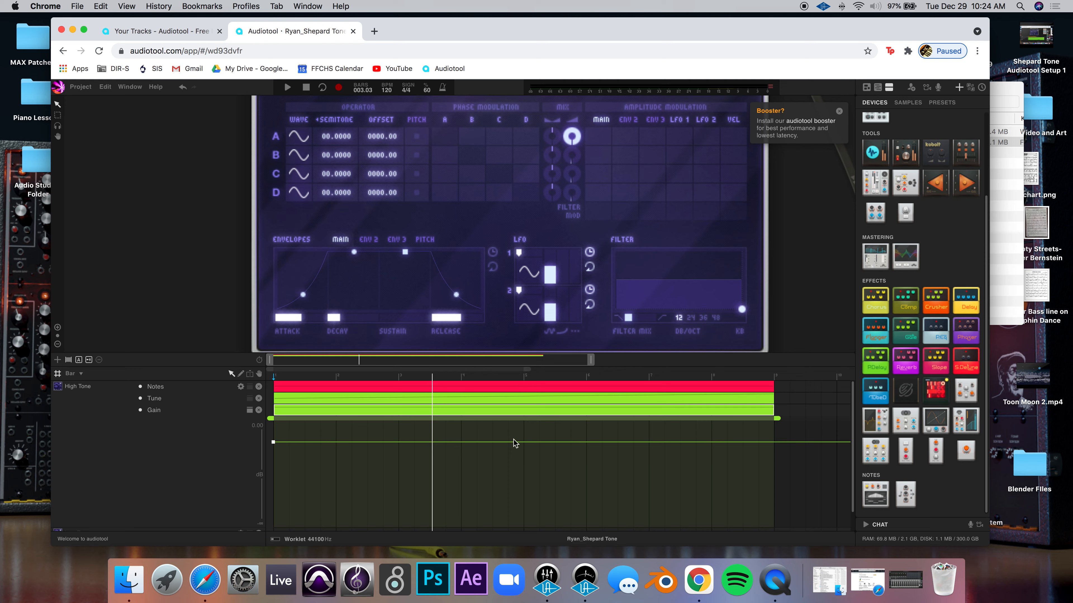
Hold Gain at 0 dB until bar 5, fade to about -57 dB by bar 9, then close the editor
left_click(524, 443)
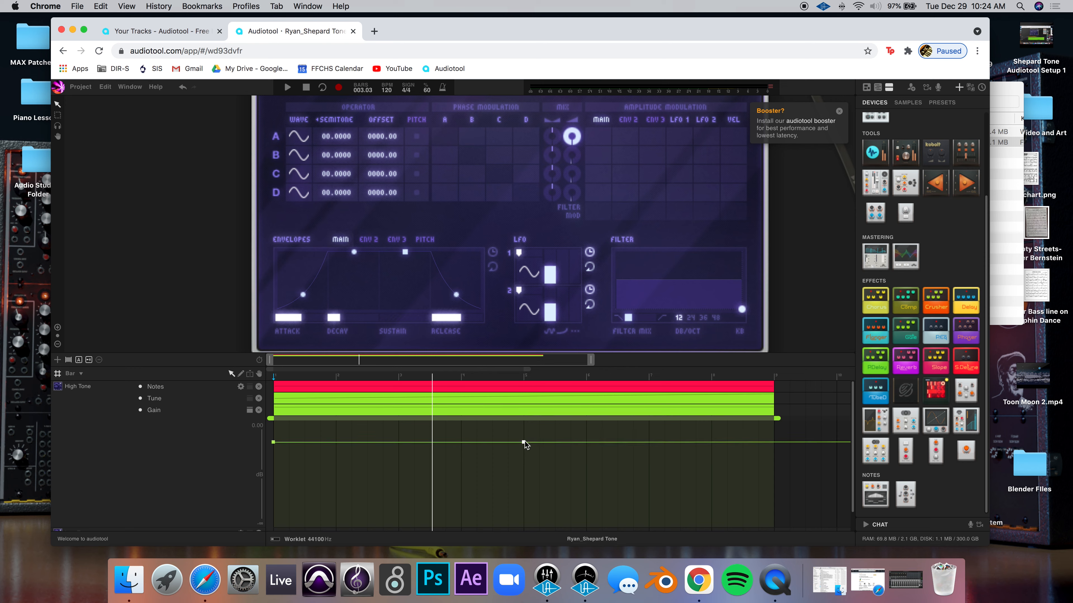
mouse_move(526, 442)
left_click(774, 443)
left_click_drag(776, 443, 779, 526)
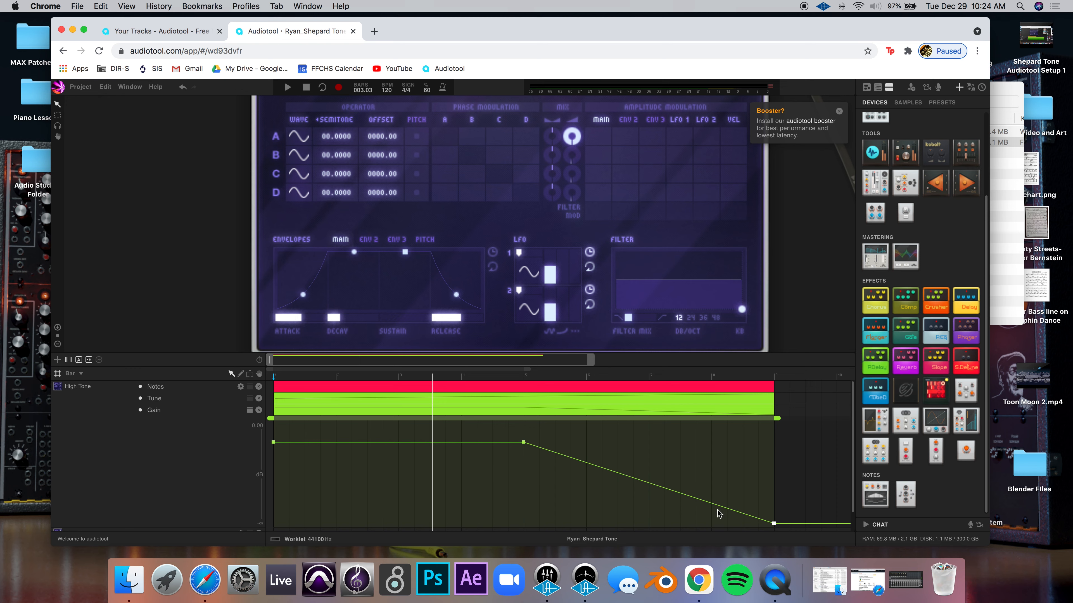
double_click(342, 408)
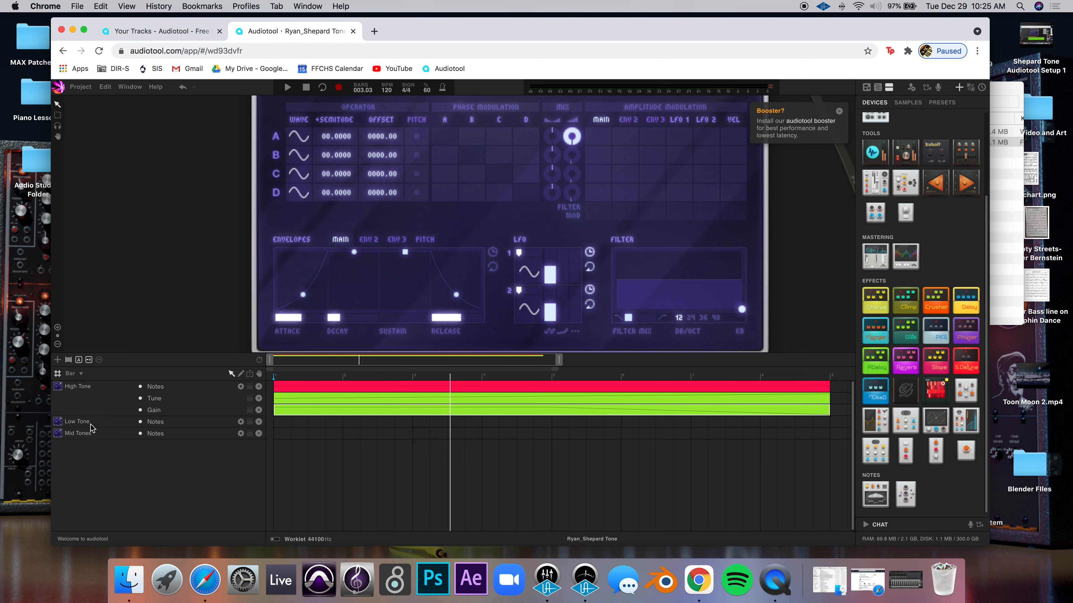
Create a note region on the Low Tone track, open it and preview the C1 pitch
left_click_drag(286, 426, 827, 429)
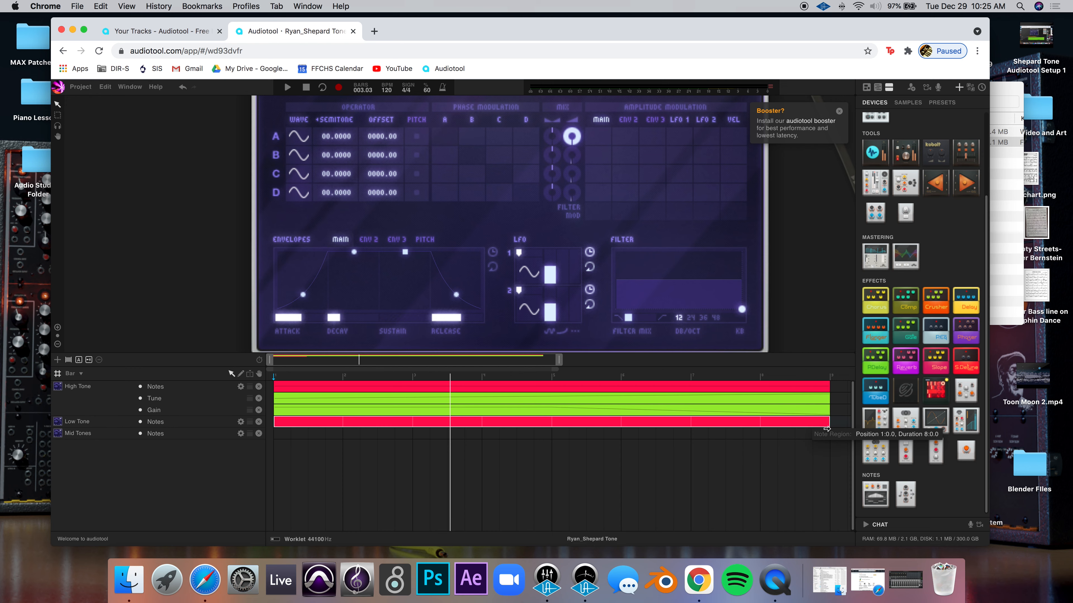
double_click(338, 424)
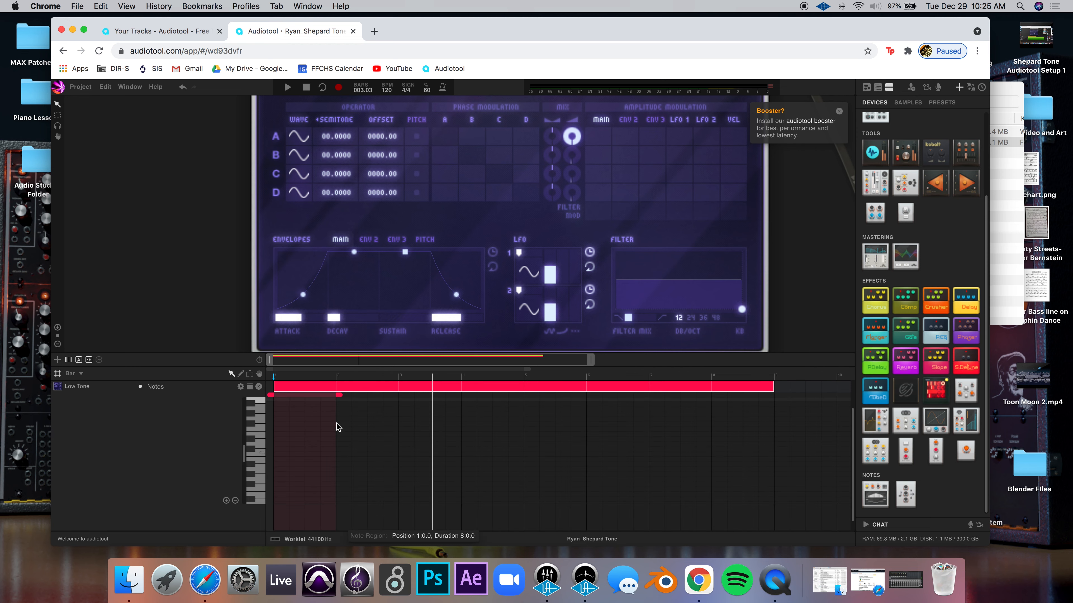
scroll(260, 469, "down", 2)
scroll(260, 469, "down", 3)
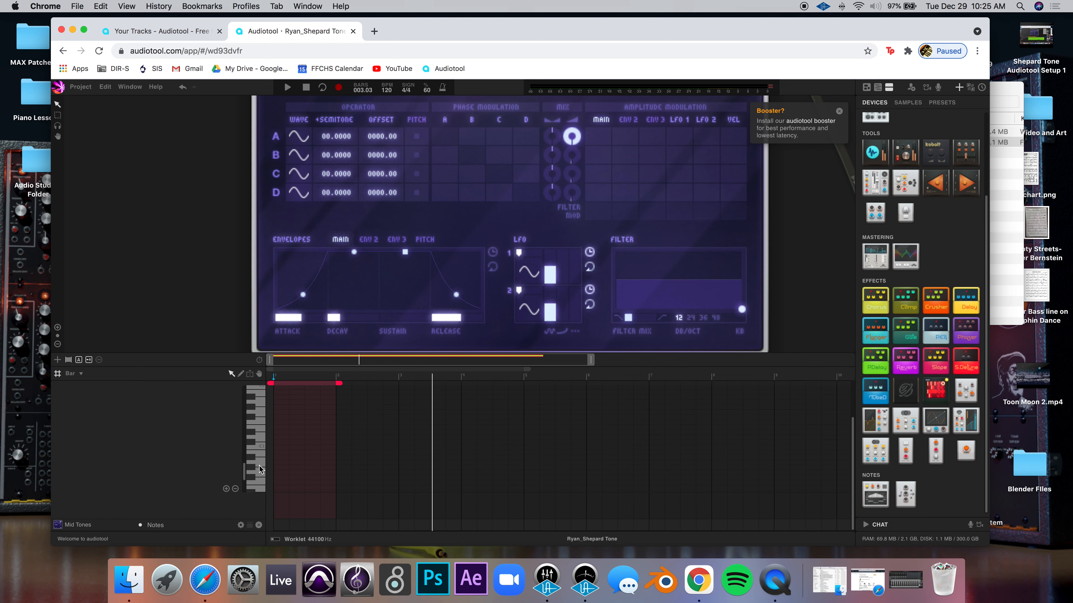
left_click(260, 448)
left_click(261, 448)
Draw a C1 note spanning the eight-bar loop range, then return to the track timeline
mouse_move(340, 382)
left_mouse_down()
mouse_move(639, 381)
mouse_move(778, 395)
left_mouse_up()
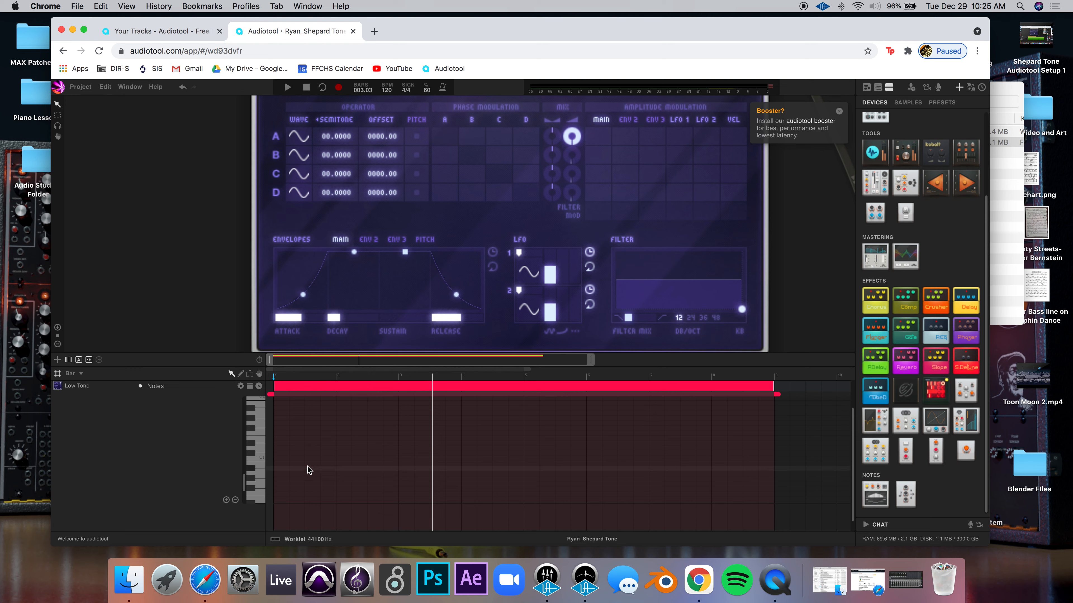
left_click_drag(283, 461, 774, 458)
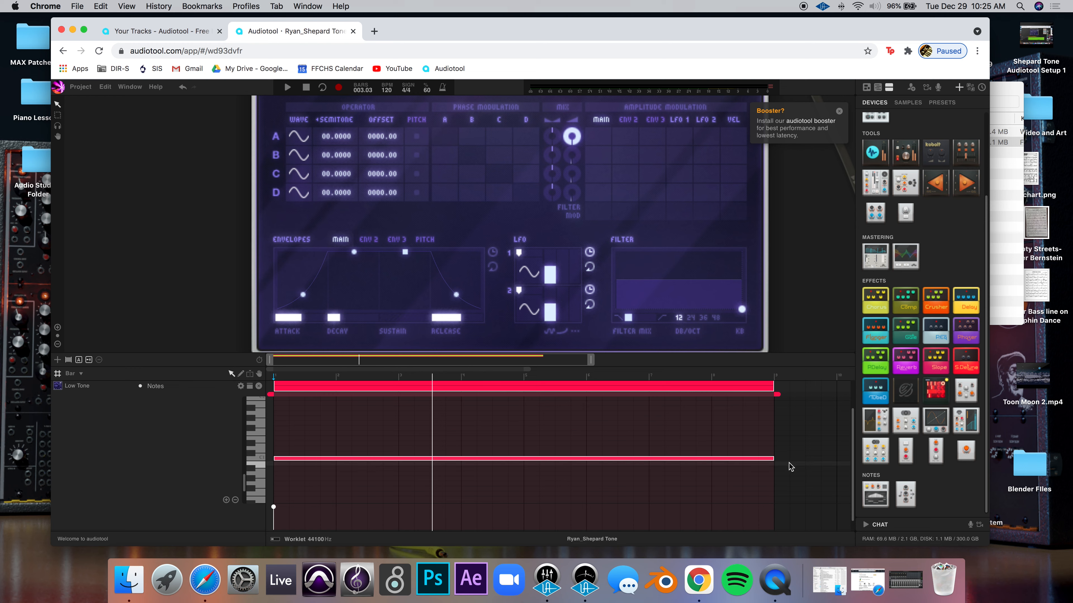
double_click(387, 387)
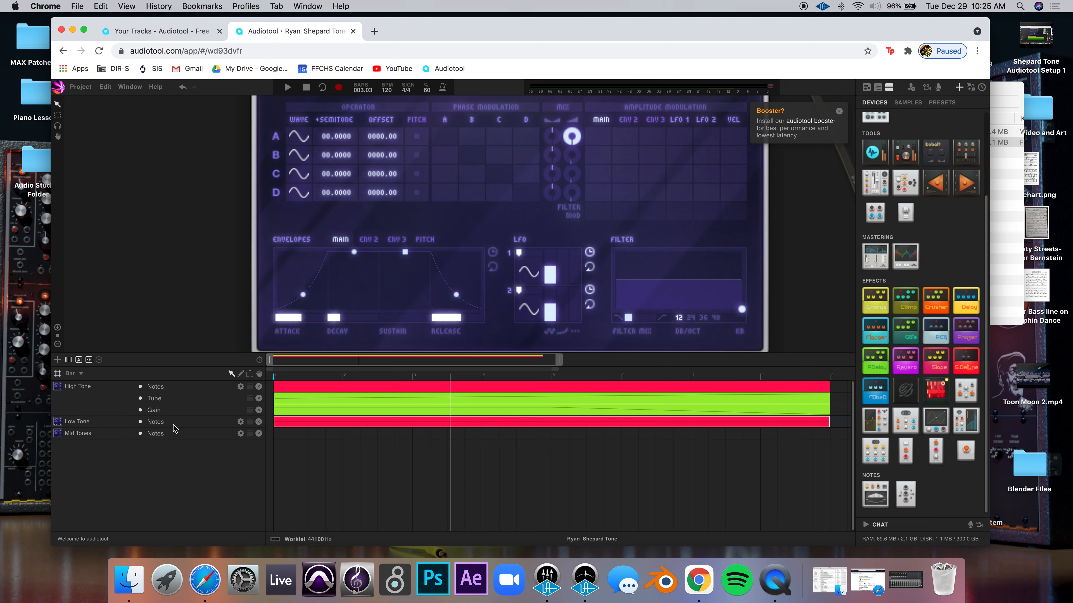
Add a Master Tune automation lane to Low Tone with an eight-bar region
right_click(187, 425)
mouse_move(209, 447)
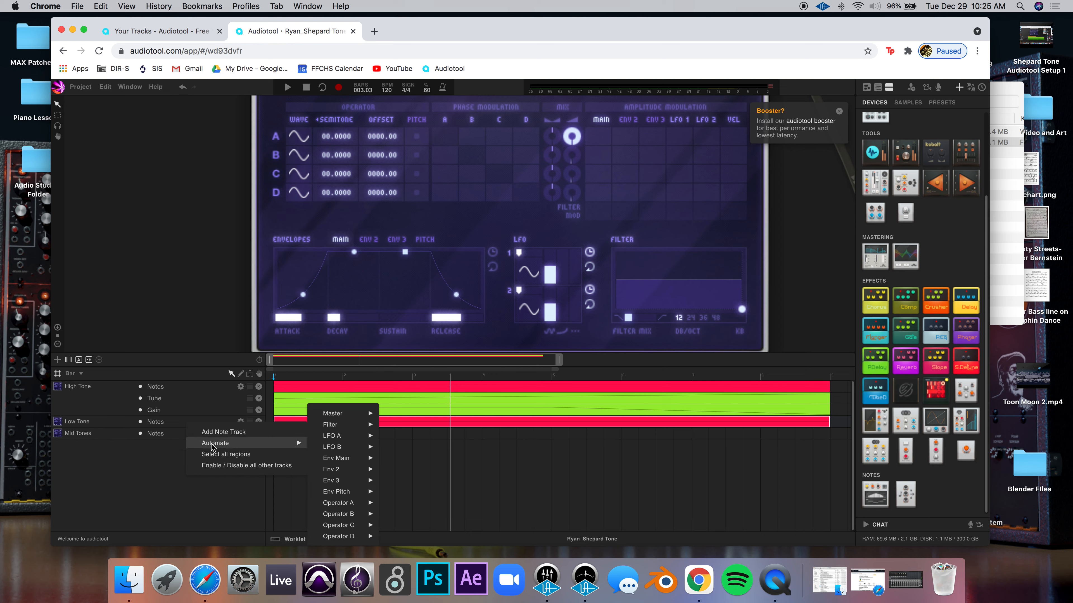
mouse_move(349, 413)
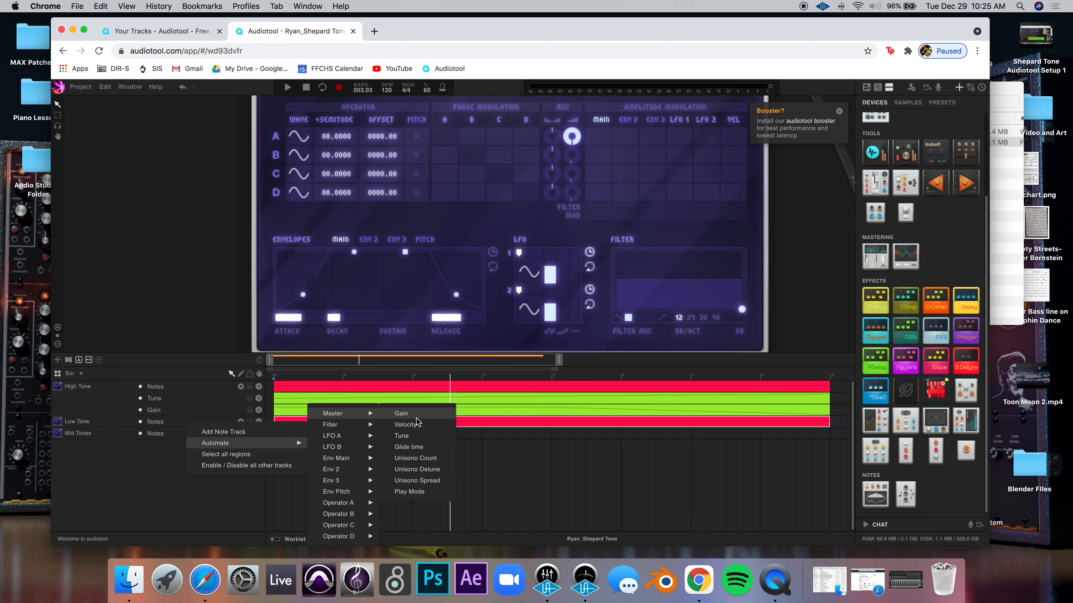
left_click(417, 437)
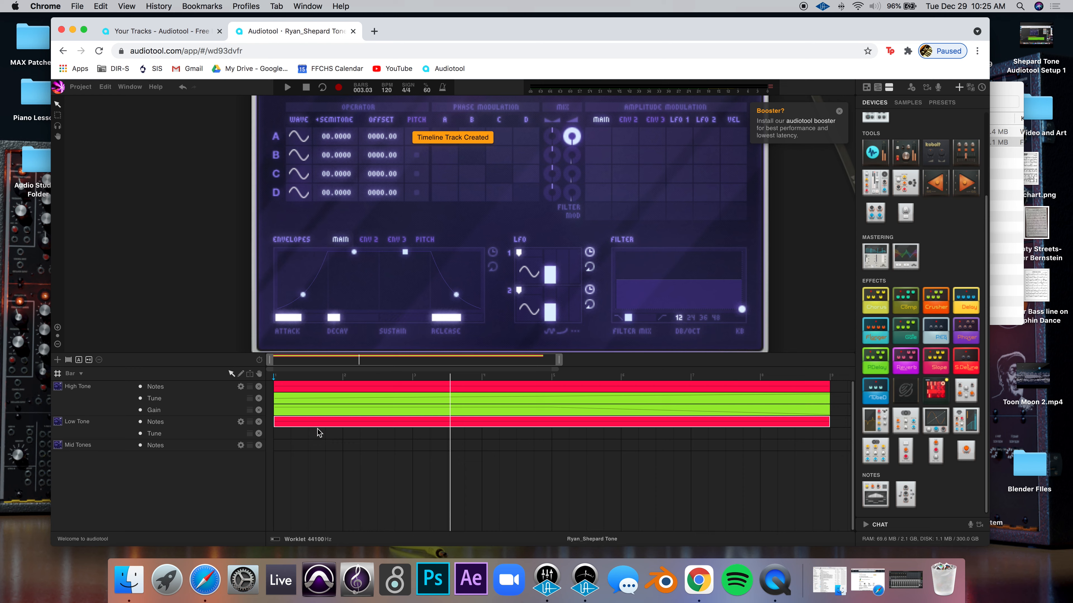
double_click(283, 435)
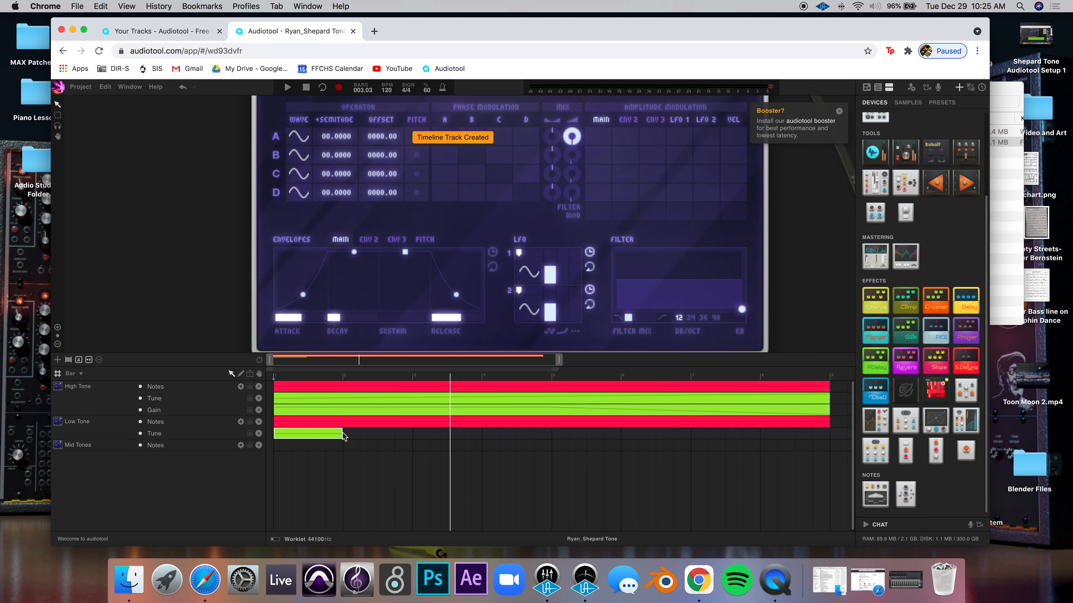
left_click_drag(491, 433, 827, 442)
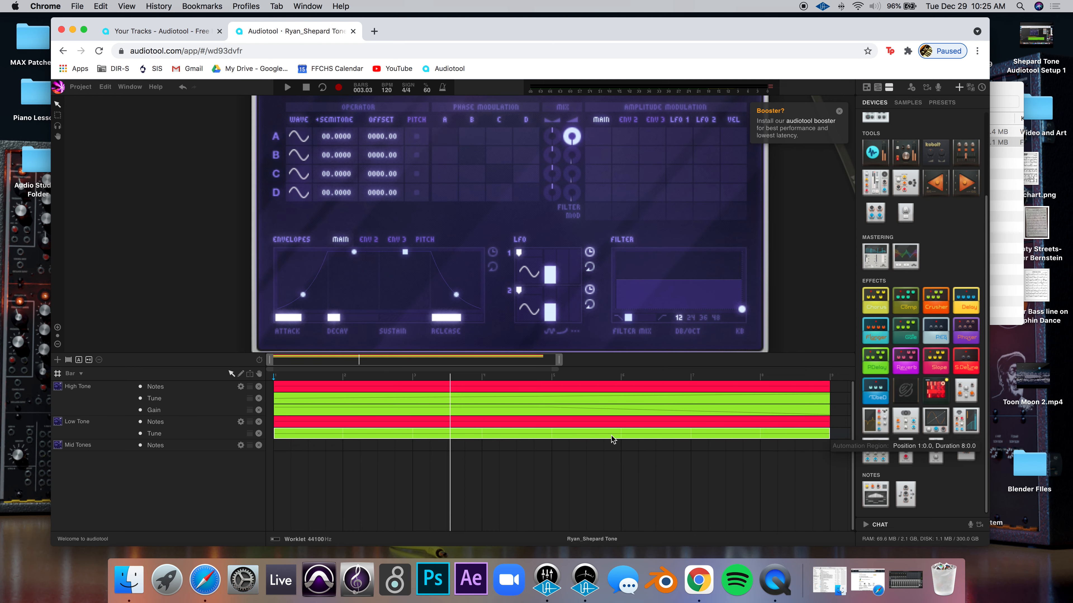
Ramp the Tune automation from 0 up to +1200 cents at the region's end
double_click(343, 430)
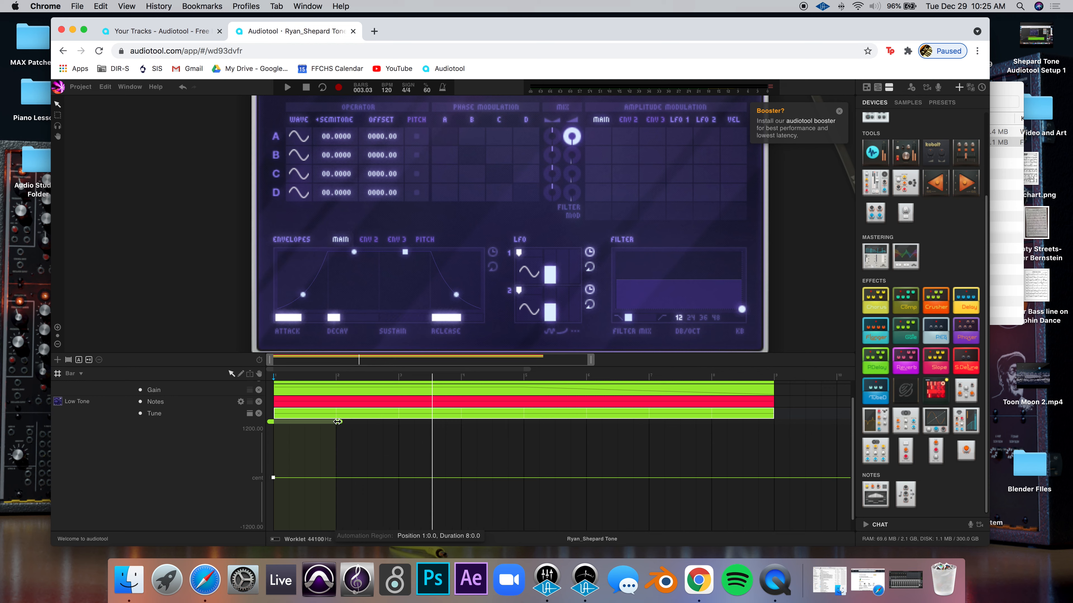
left_click_drag(342, 422, 783, 435)
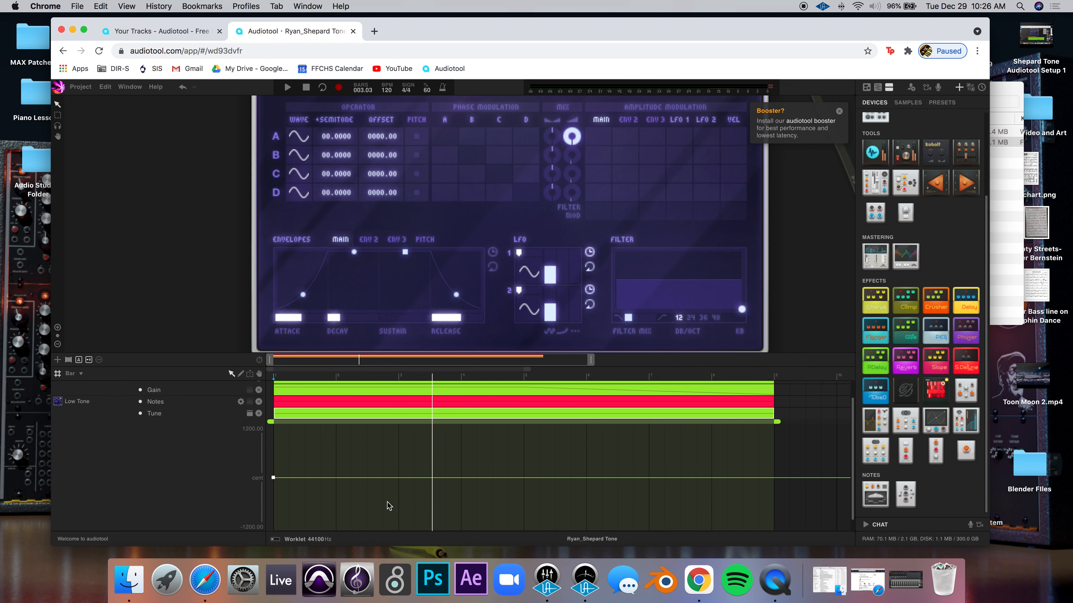
left_click(774, 477)
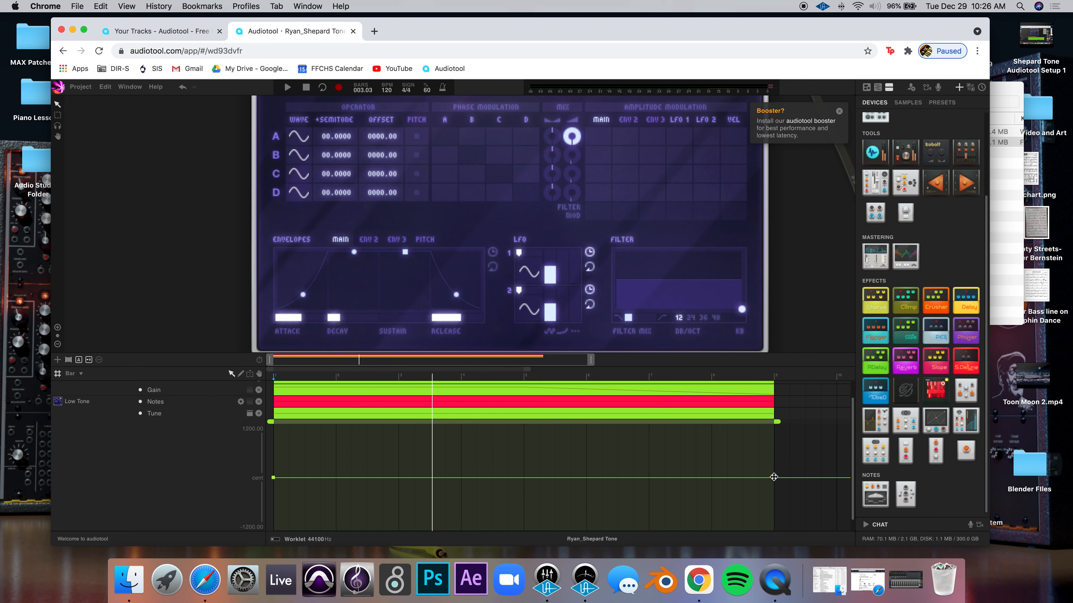
left_click_drag(774, 477, 773, 429)
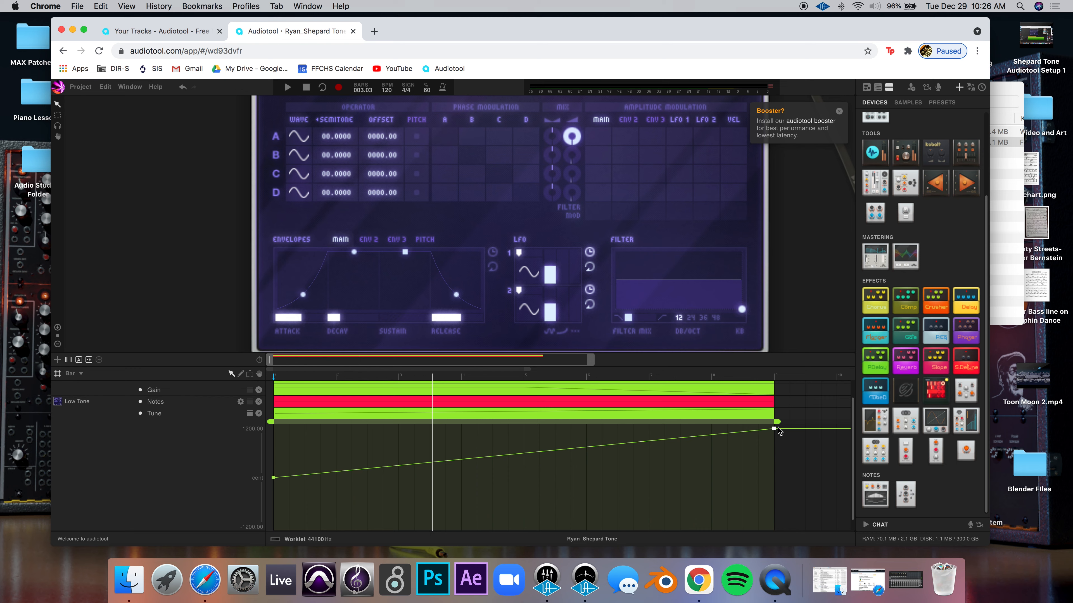
left_click(478, 413)
double_click(477, 412)
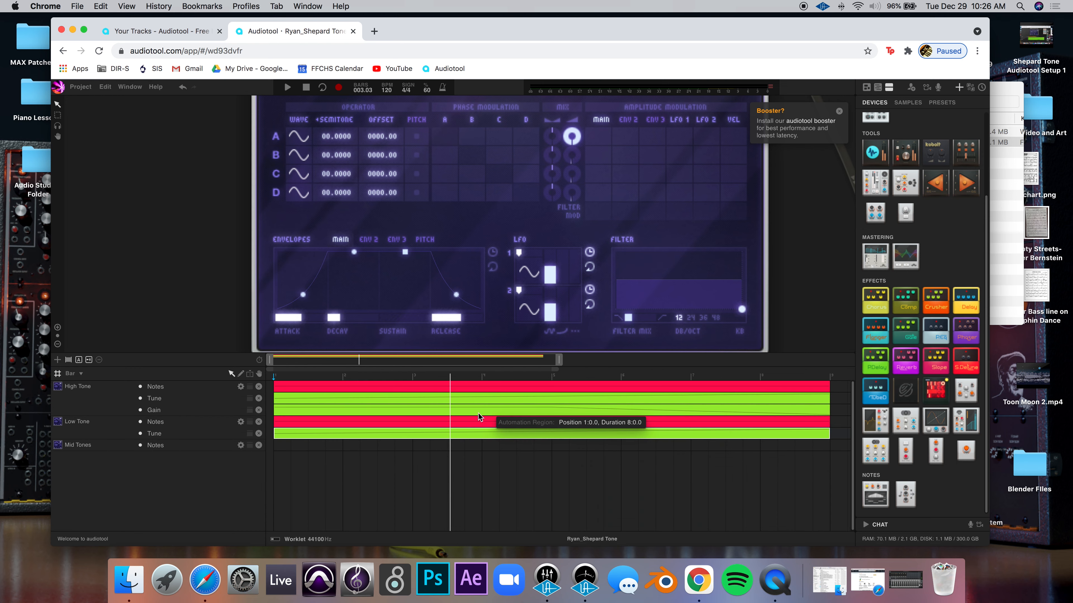
Add a Master Gain automation lane to Low Tone with an eight-bar region
right_click(199, 438)
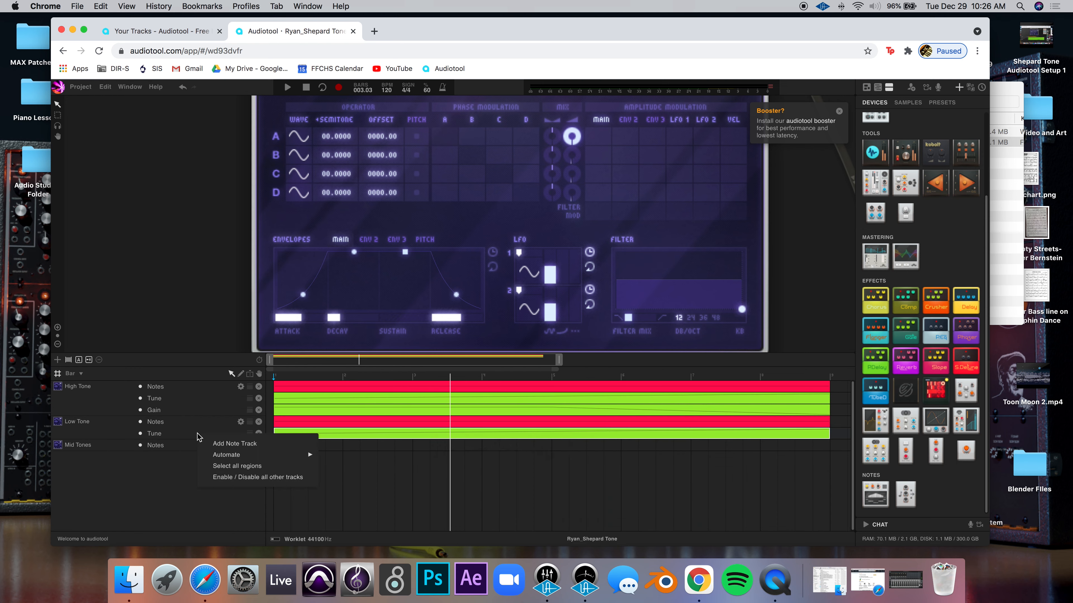
mouse_move(218, 455)
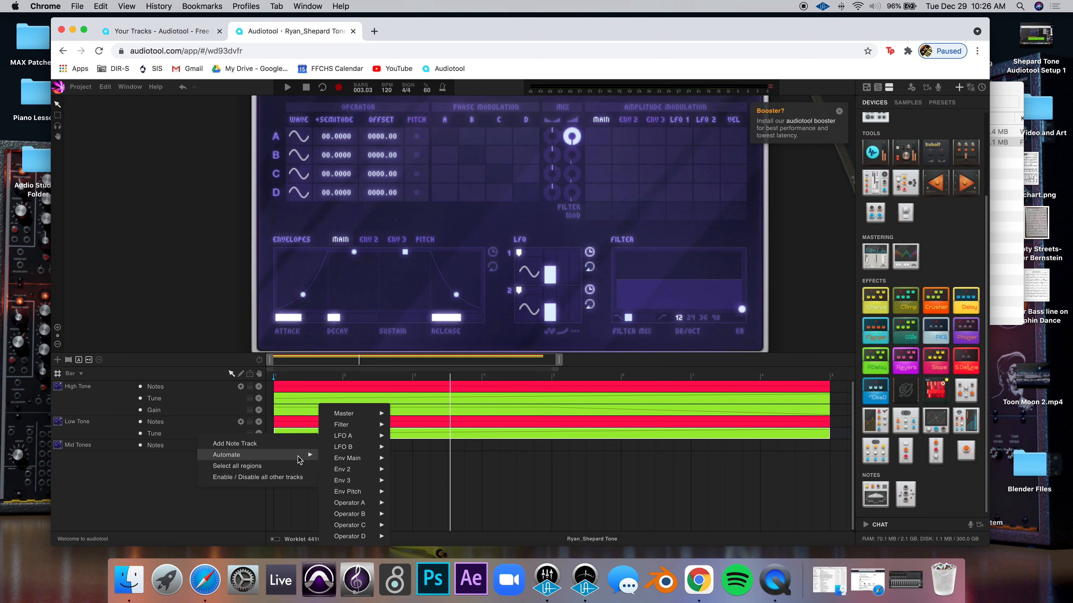
mouse_move(367, 418)
left_click(412, 413)
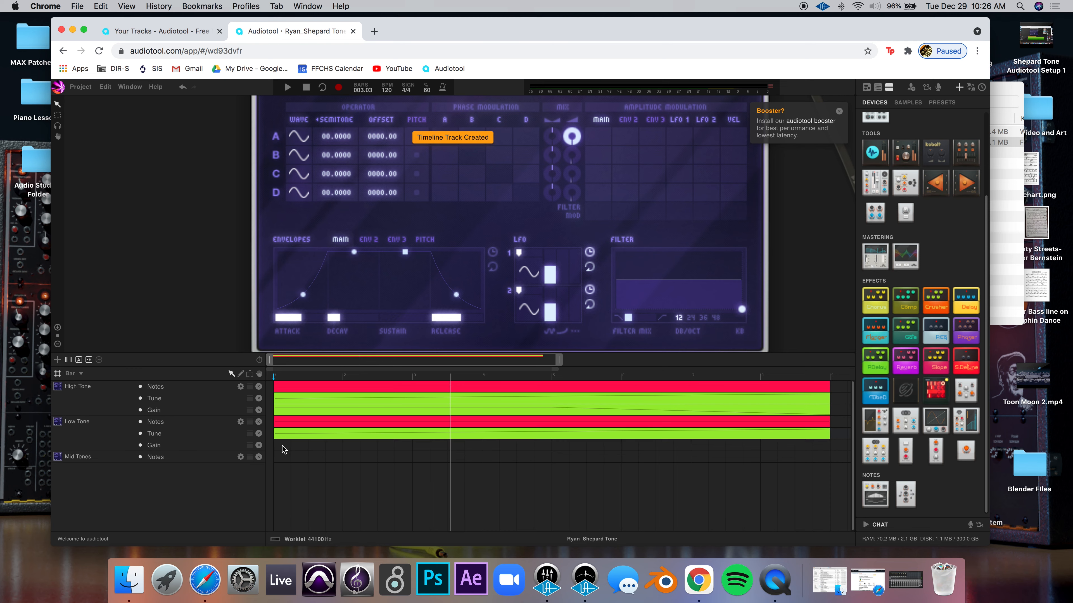
double_click(282, 446)
left_click_drag(342, 443, 830, 445)
Drop the Gain automation's starting point to about -16 dB so it fades in
double_click(327, 450)
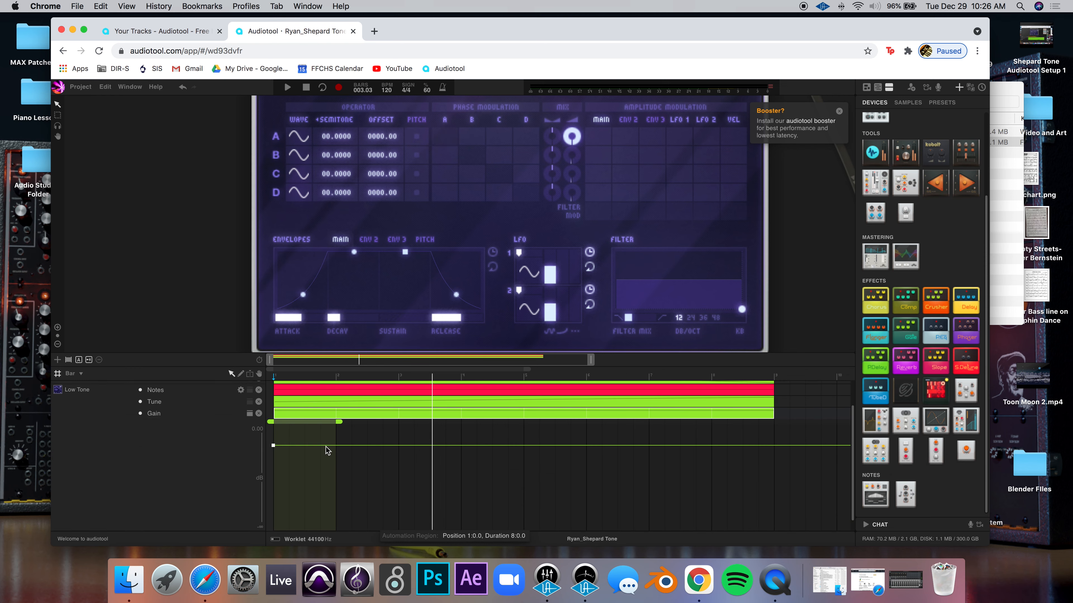
left_click_drag(343, 422, 764, 434)
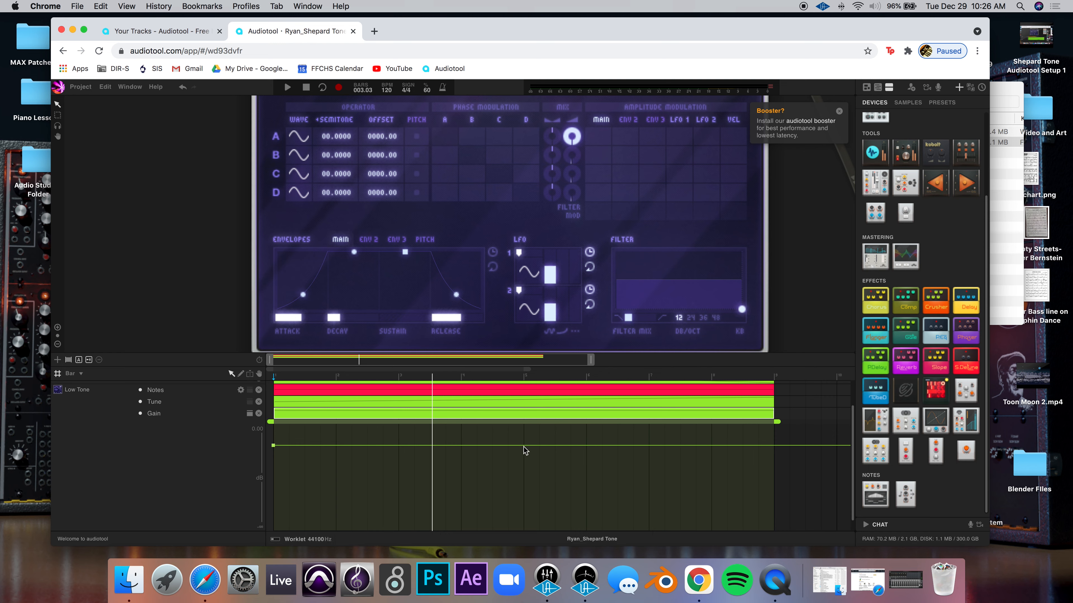
mouse_move(524, 447)
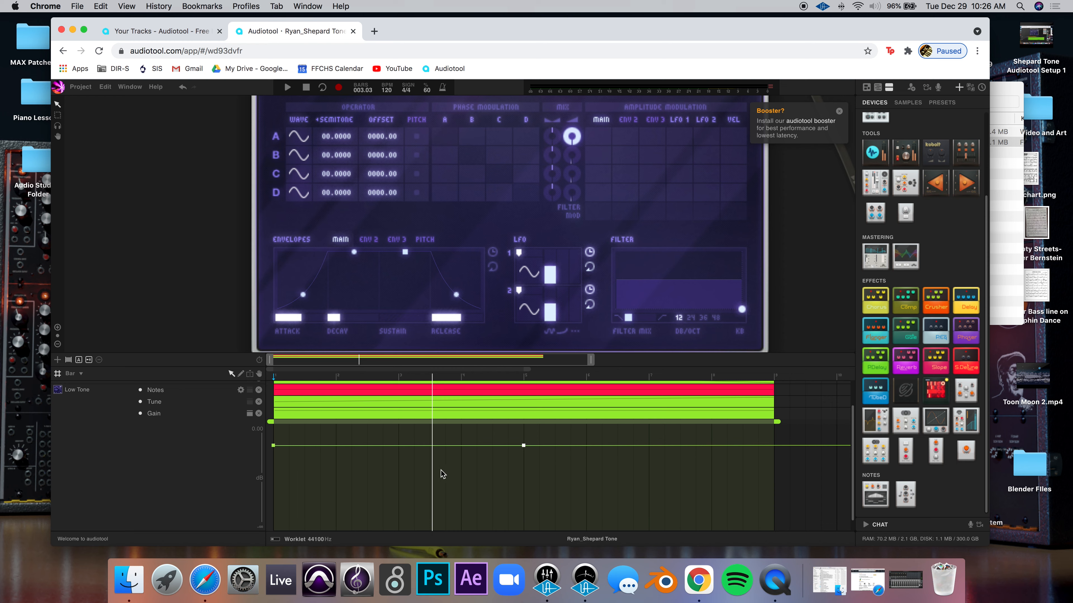
left_click_drag(274, 447, 277, 545)
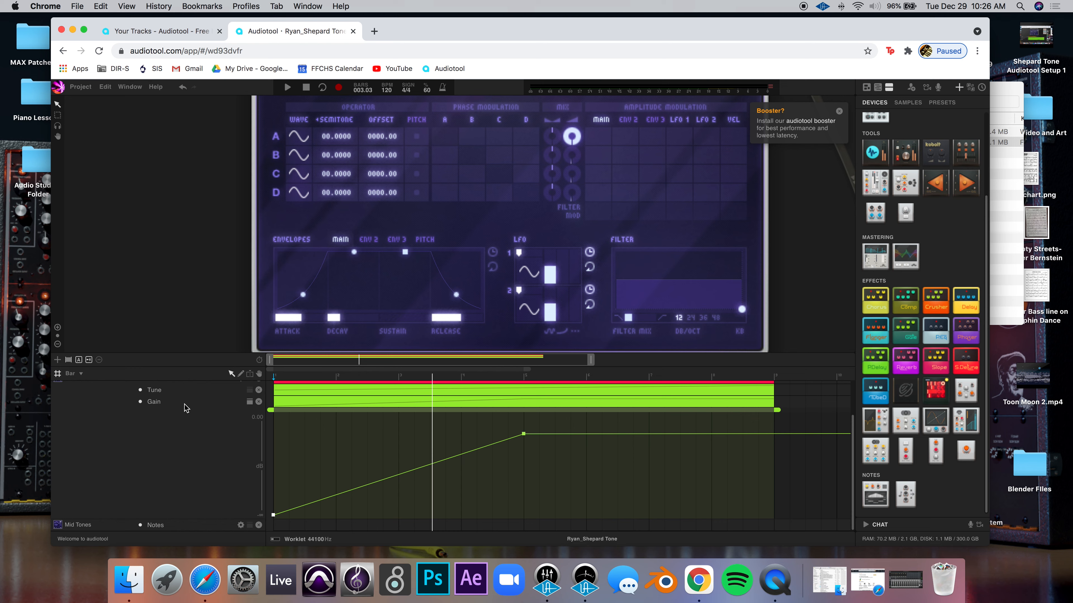
double_click(320, 400)
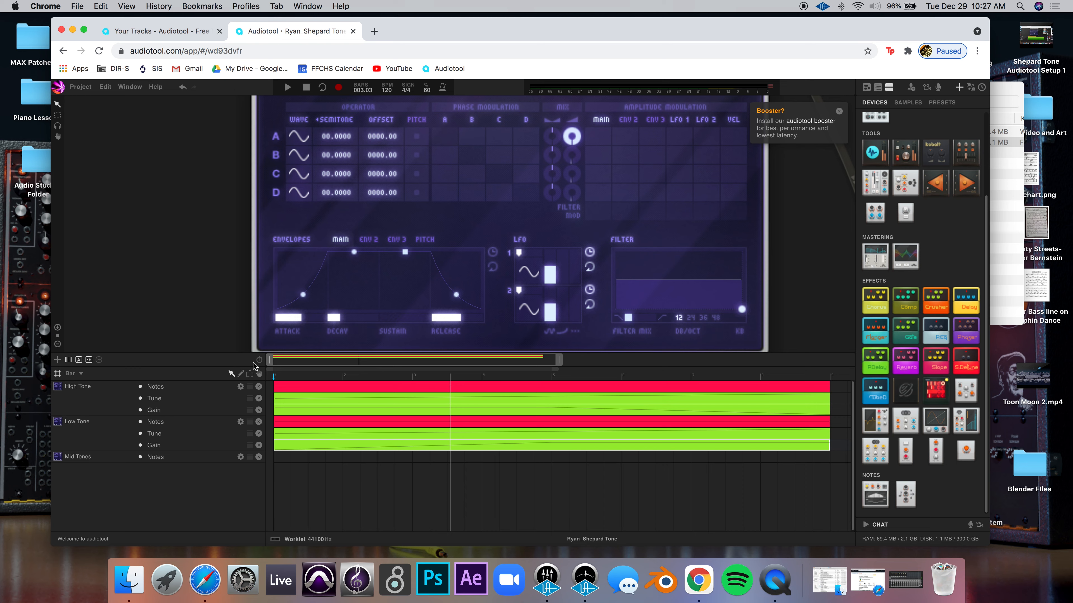
Start playback of the Shepard tone project from the start with the space bar
mouse_move(459, 284)
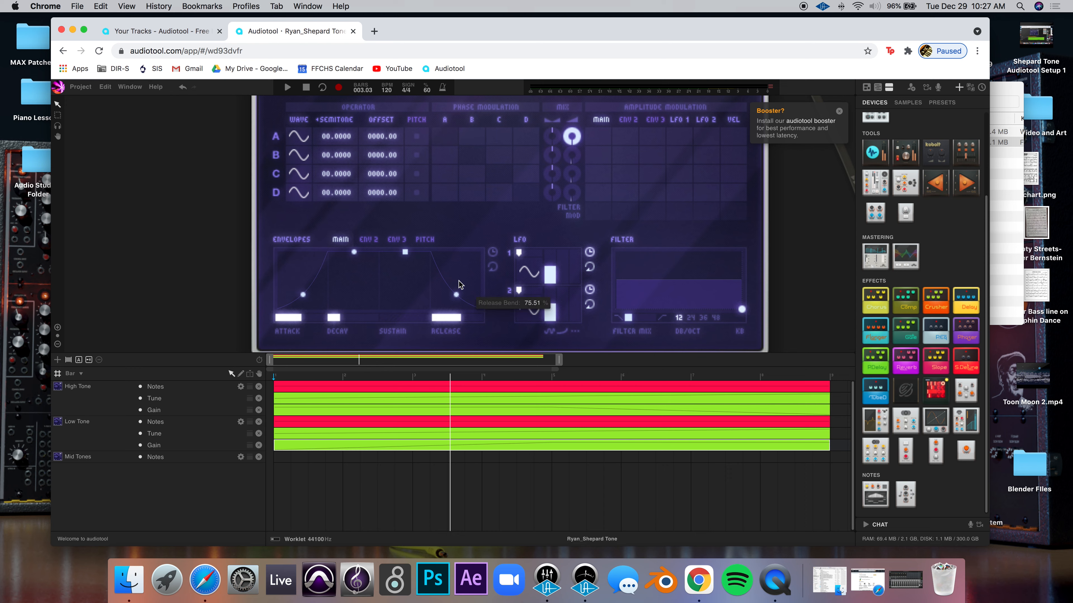
mouse_move(450, 321)
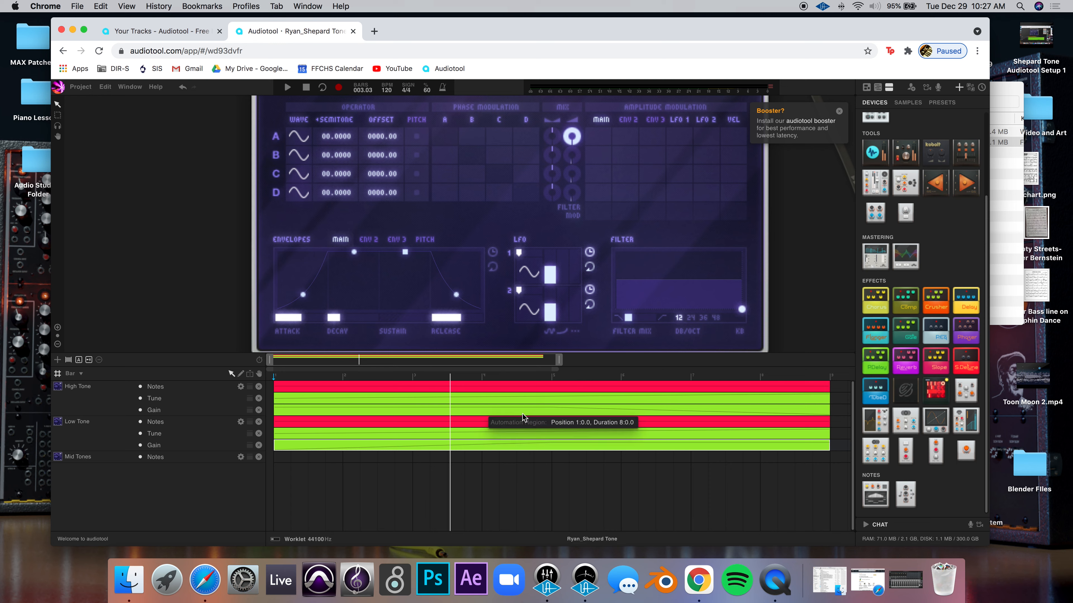
key("space")
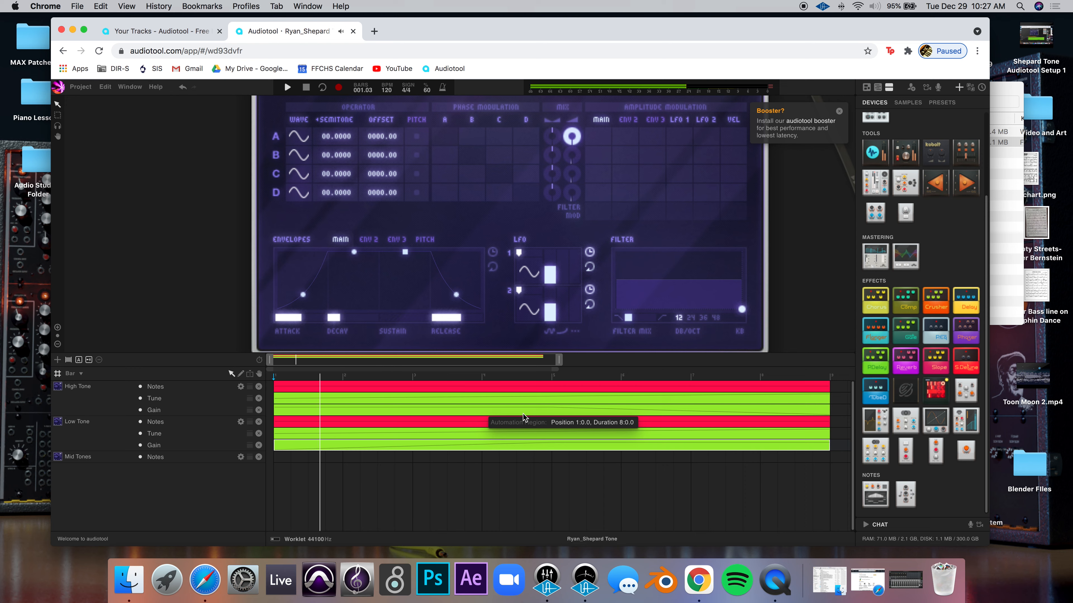